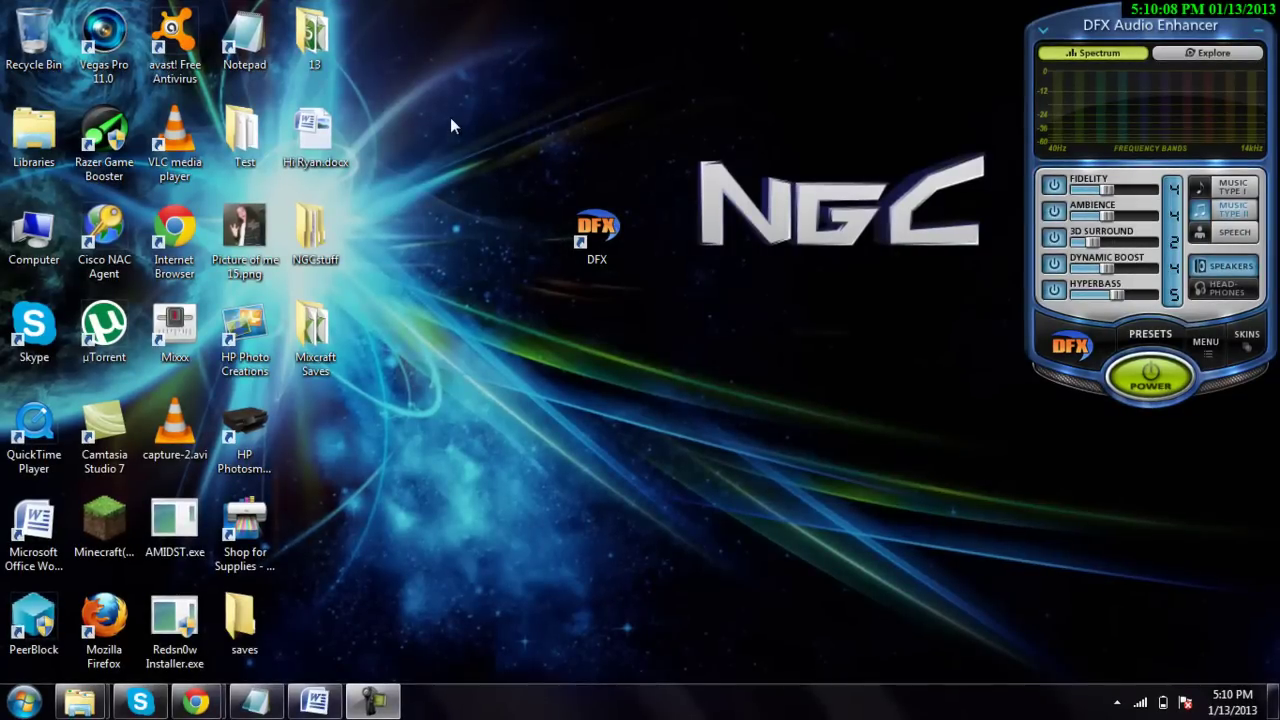
- Bring the fxsound.com DFX Audio Enhancer page forward in Chrome
drag(450, 117, 815, 406)
click(787, 517)
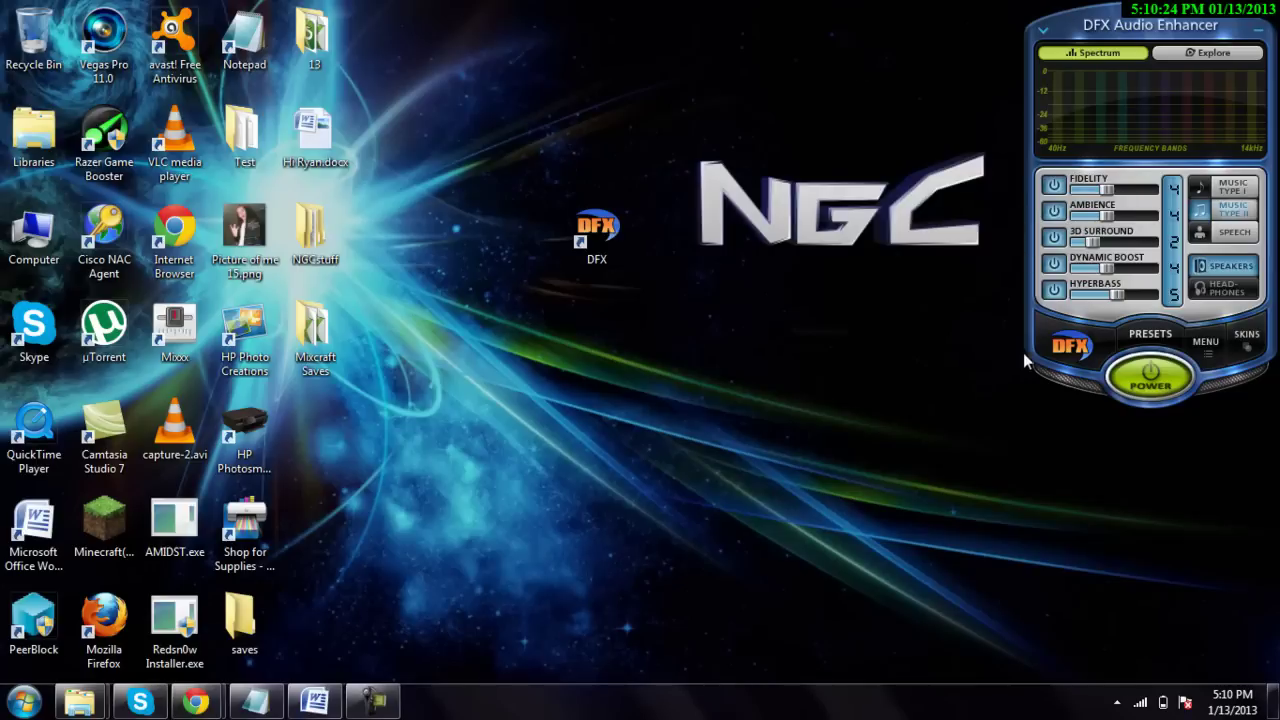
click(190, 708)
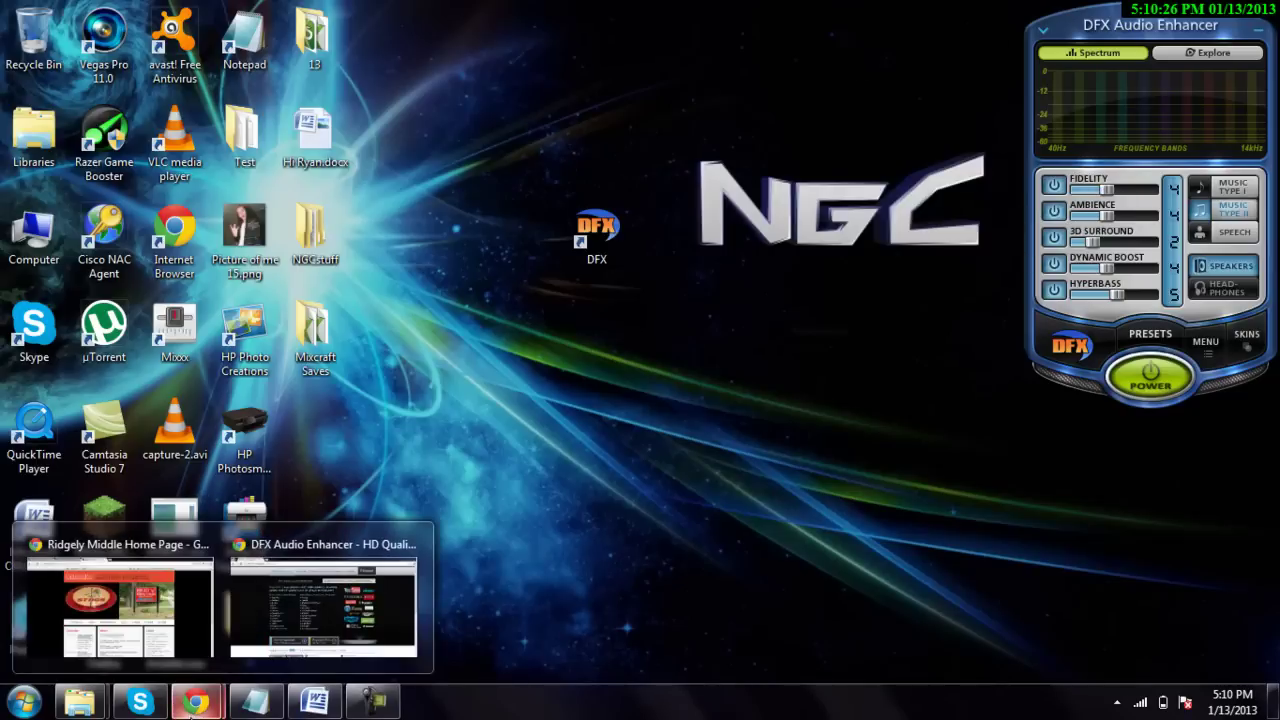
click(323, 605)
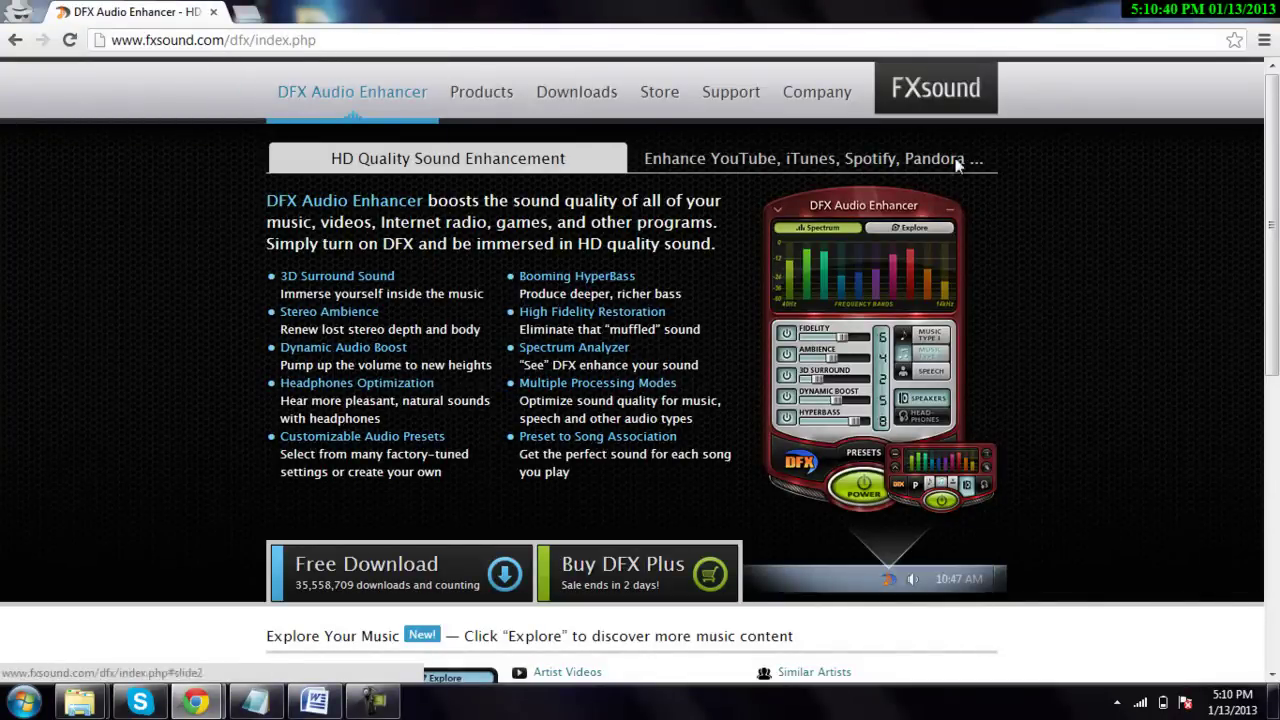
- Scroll the page to review the supported players and websites list
scroll(1270, 300, down, 3)
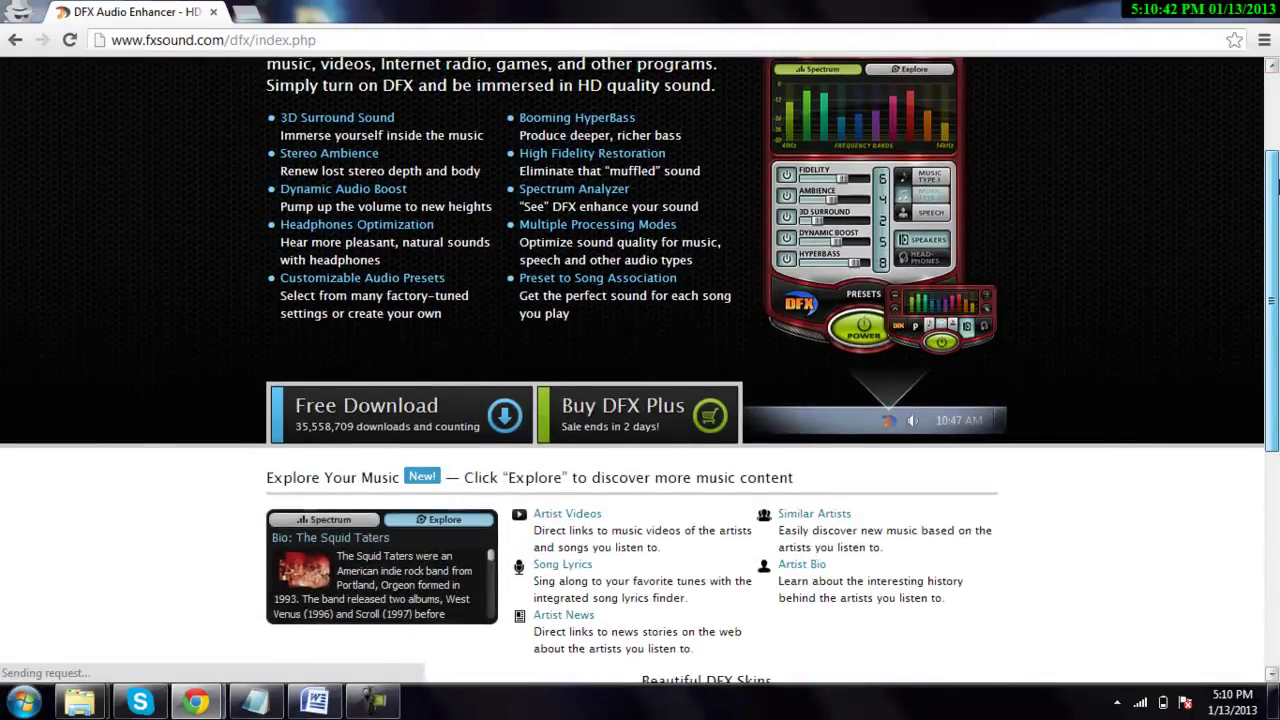
drag(1276, 185, 1273, 78)
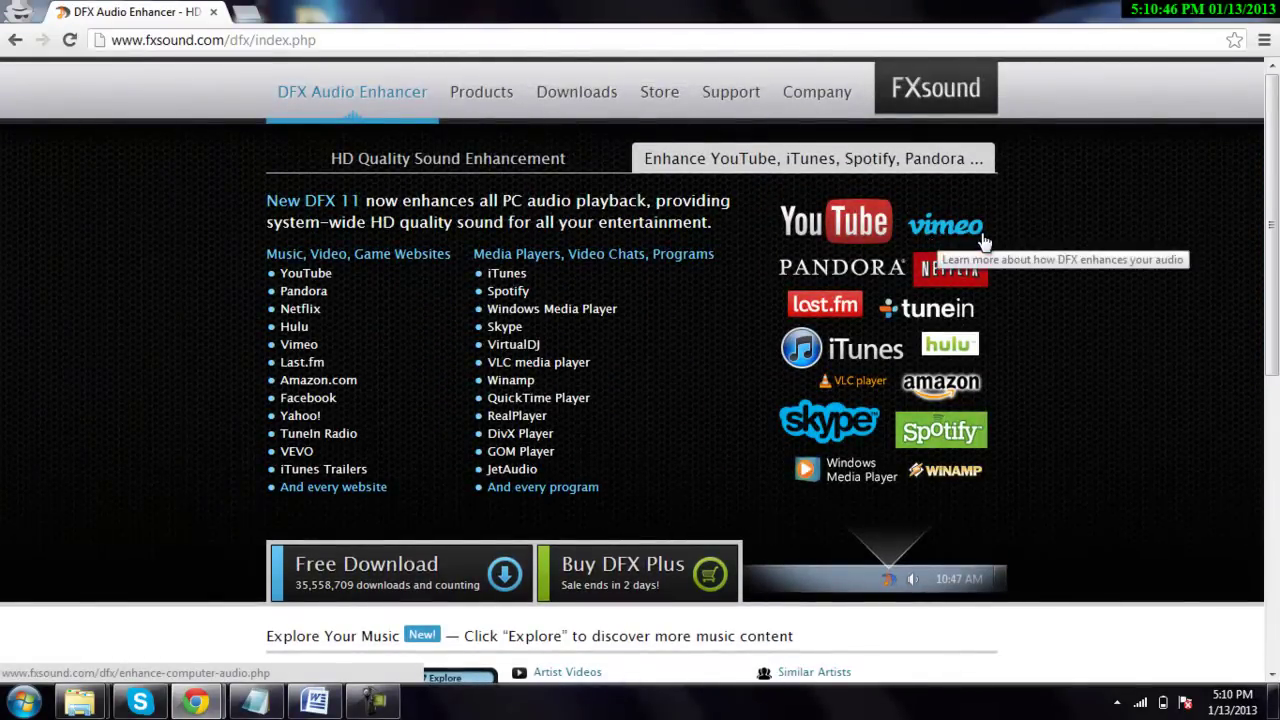
mouse_move(1104, 6)
mouse_down()
mouse_move(1096, 20)
mouse_move(1096, 0)
mouse_up()
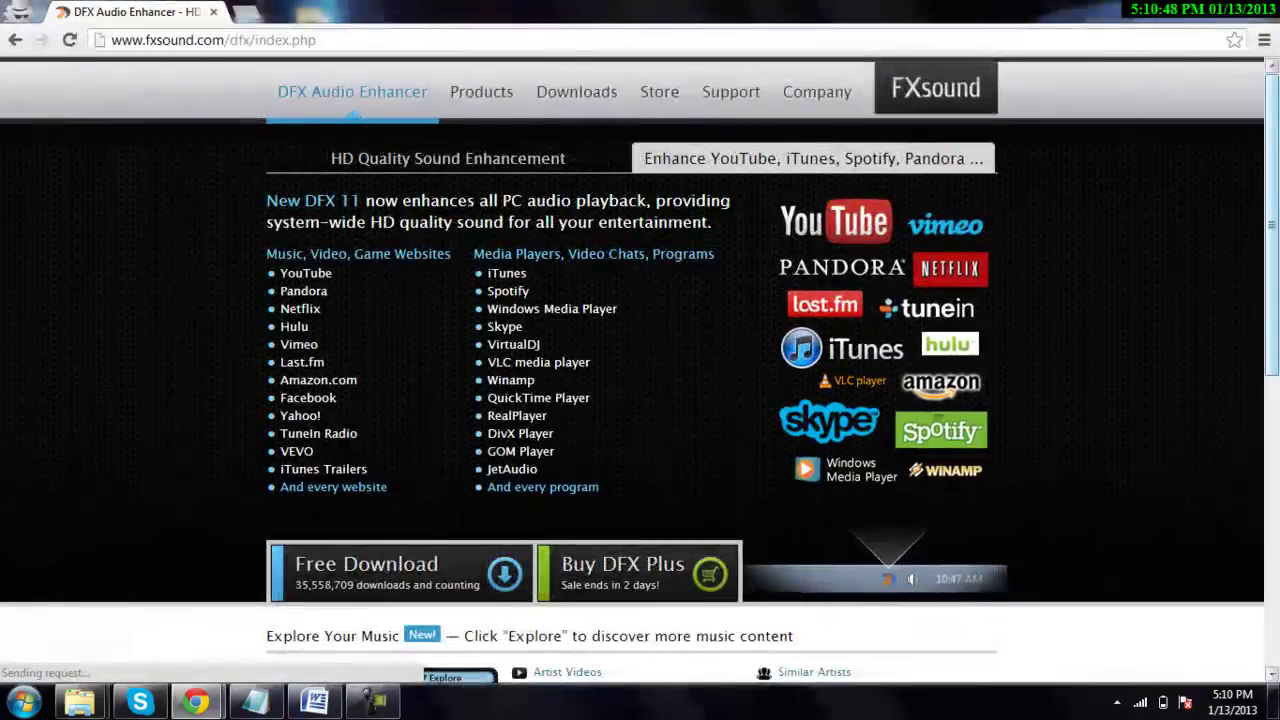
mouse_move(1276, 200)
mouse_down()
mouse_move(1276, 215)
mouse_move(1276, 170)
mouse_up()
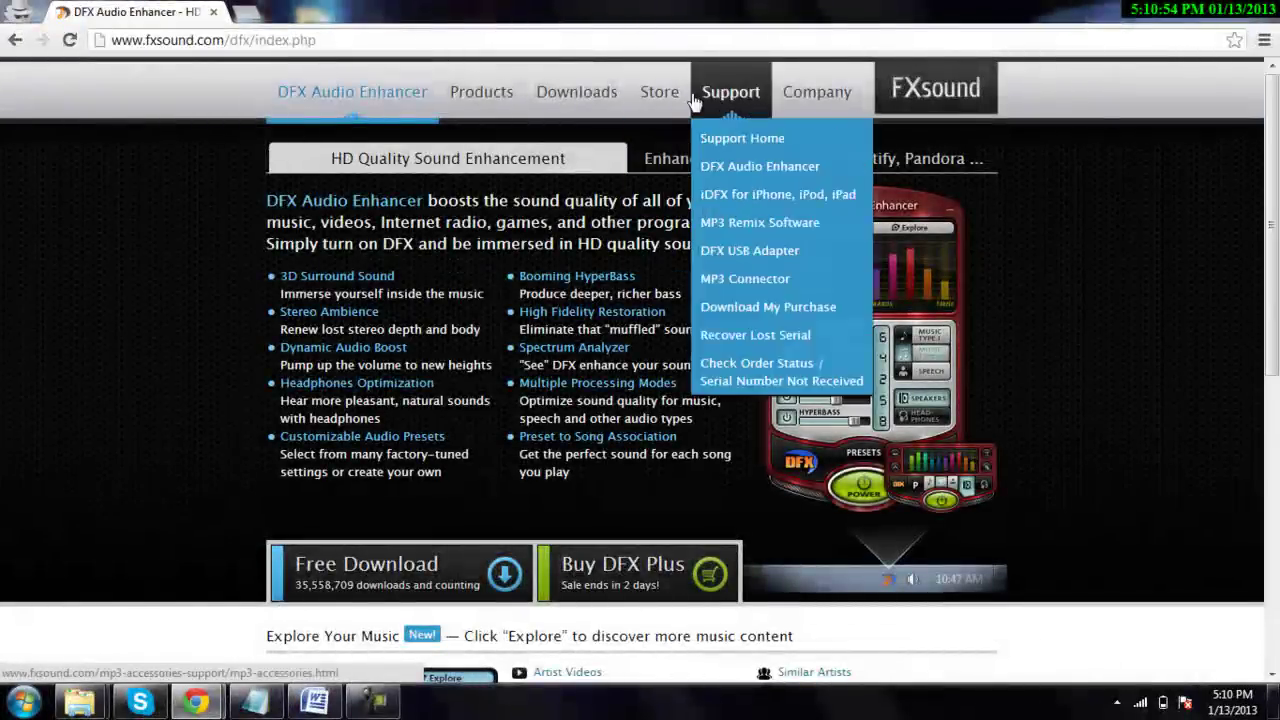
drag(1272, 150, 1272, 150)
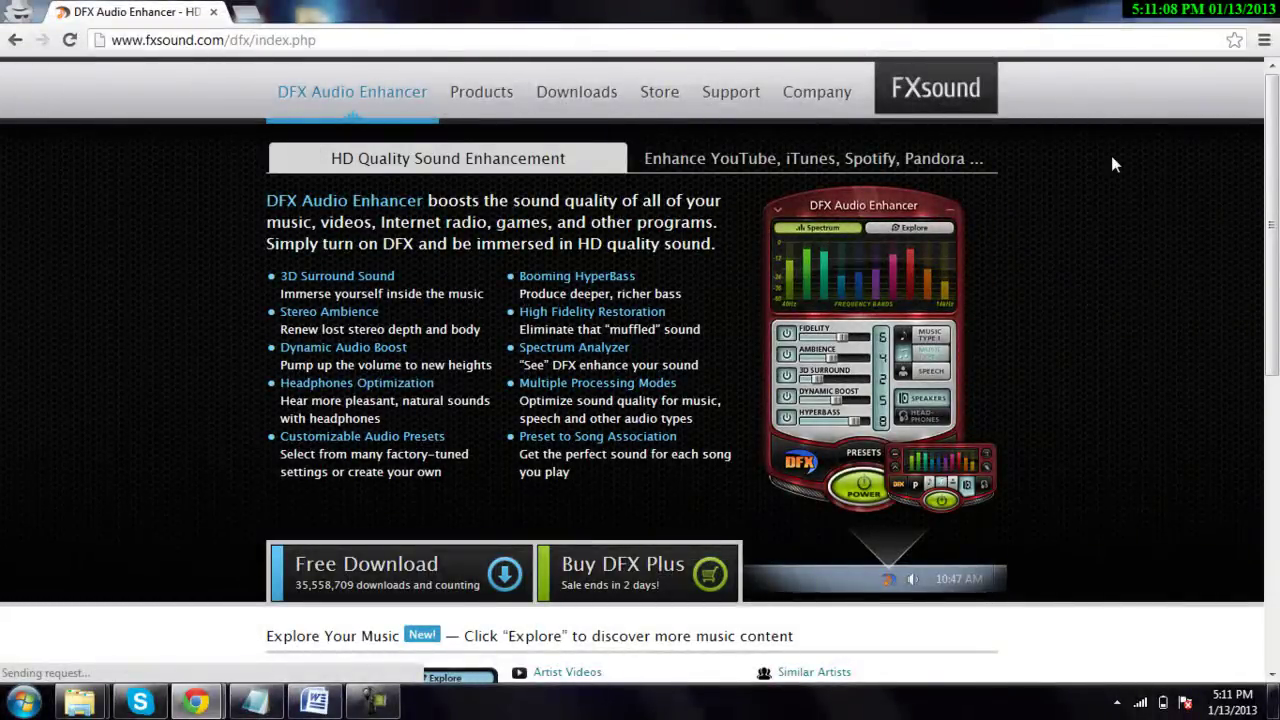
- Centre the DFX panel on screen and move its shortcut into the icon grid
click(1193, 20)
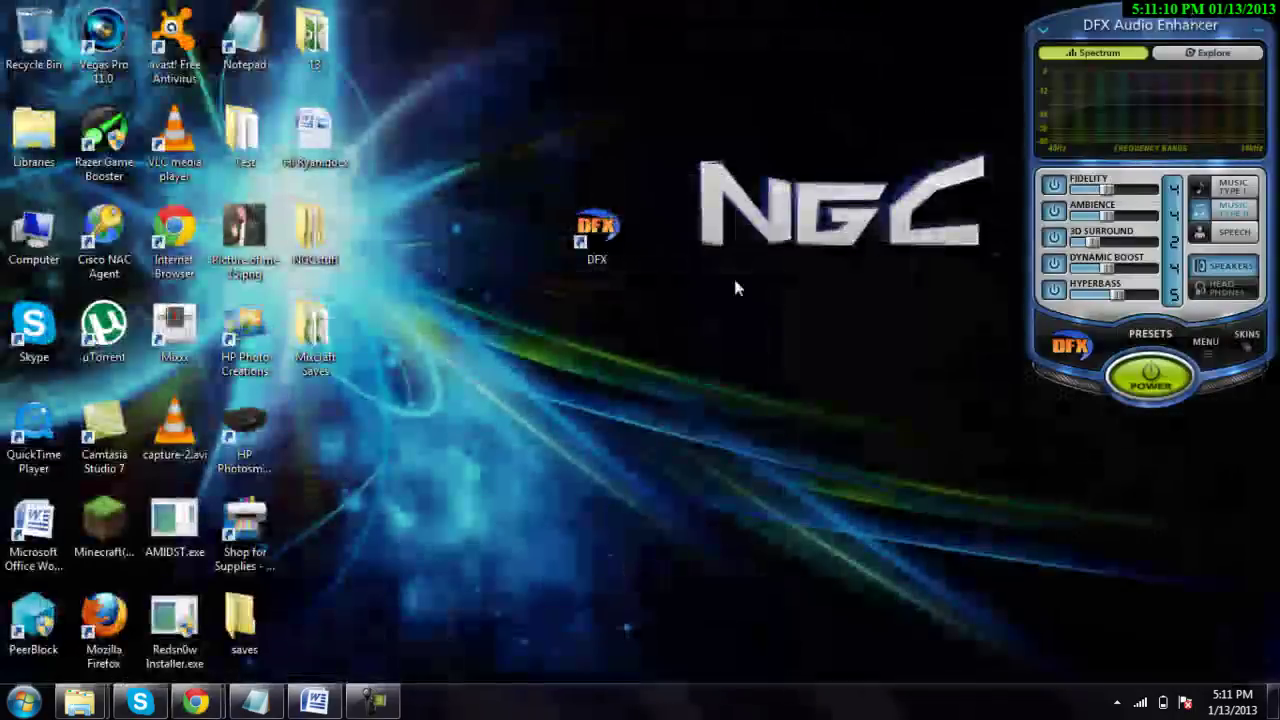
drag(1138, 37, 959, 112)
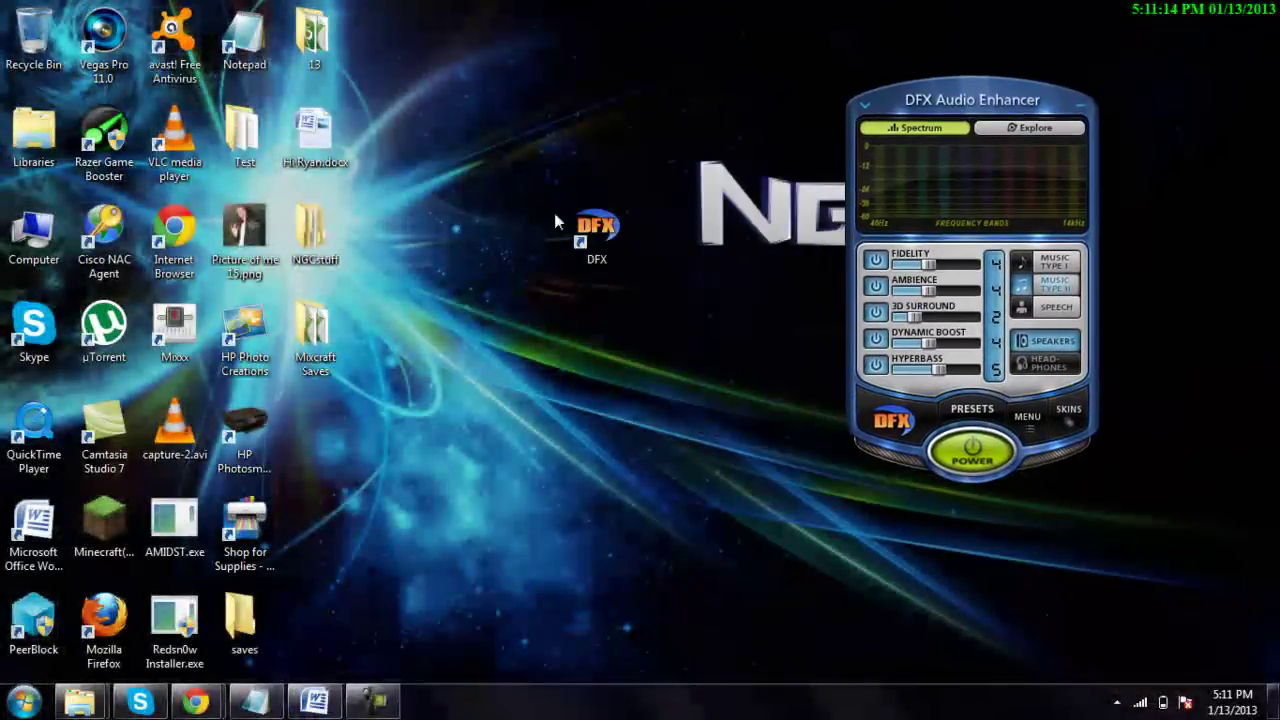
drag(590, 258, 329, 446)
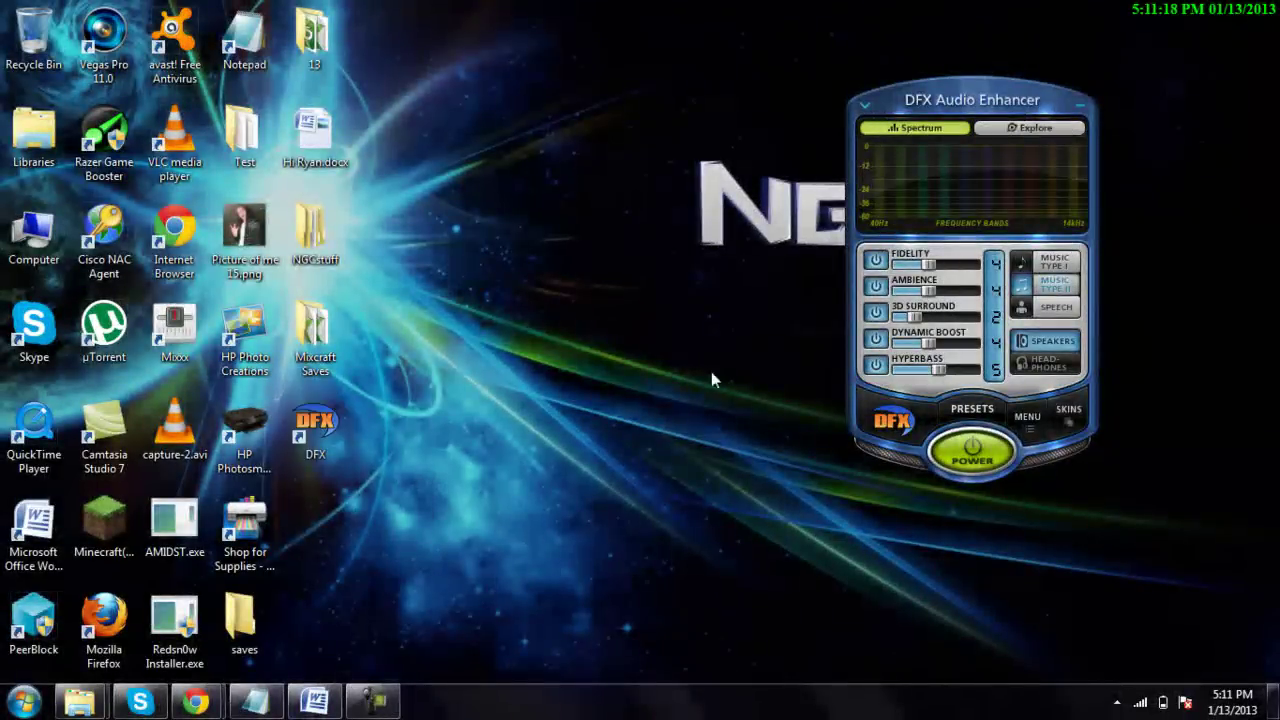
drag(905, 117, 585, 101)
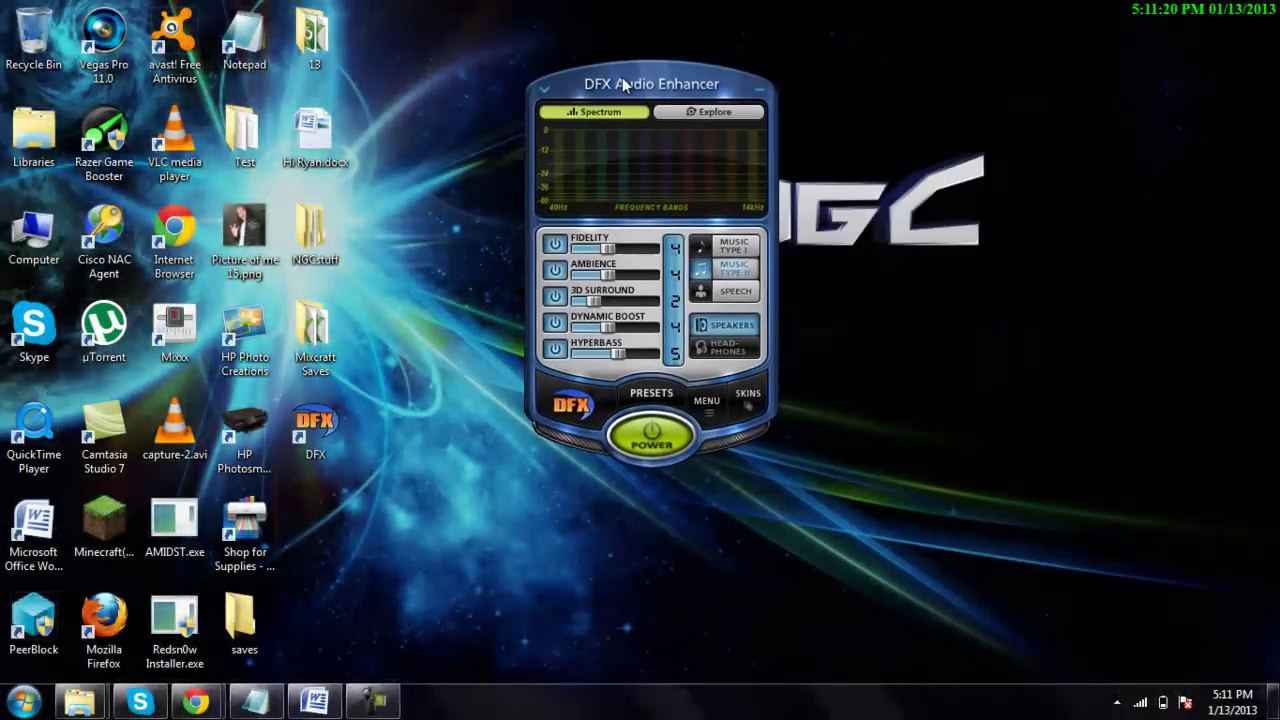
- Switch DFX enhancement off, send it to the tray, and reopen it
click(648, 445)
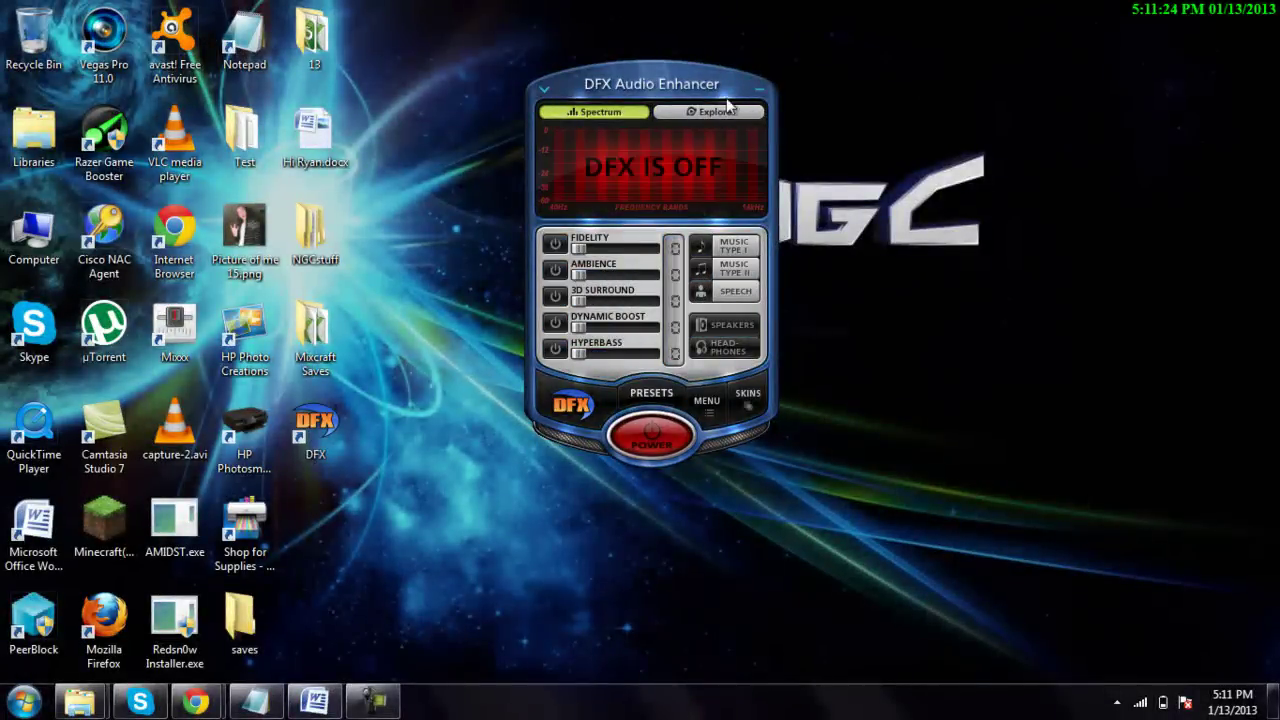
click(758, 88)
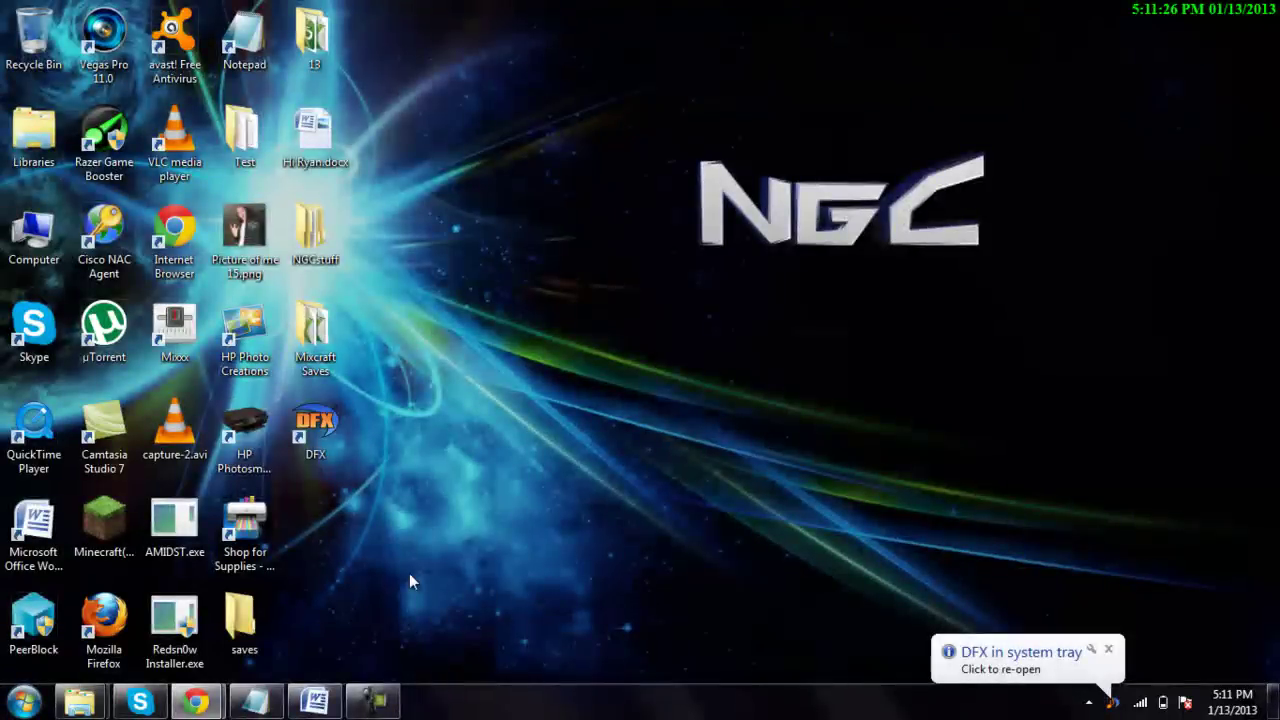
double_click(318, 430)
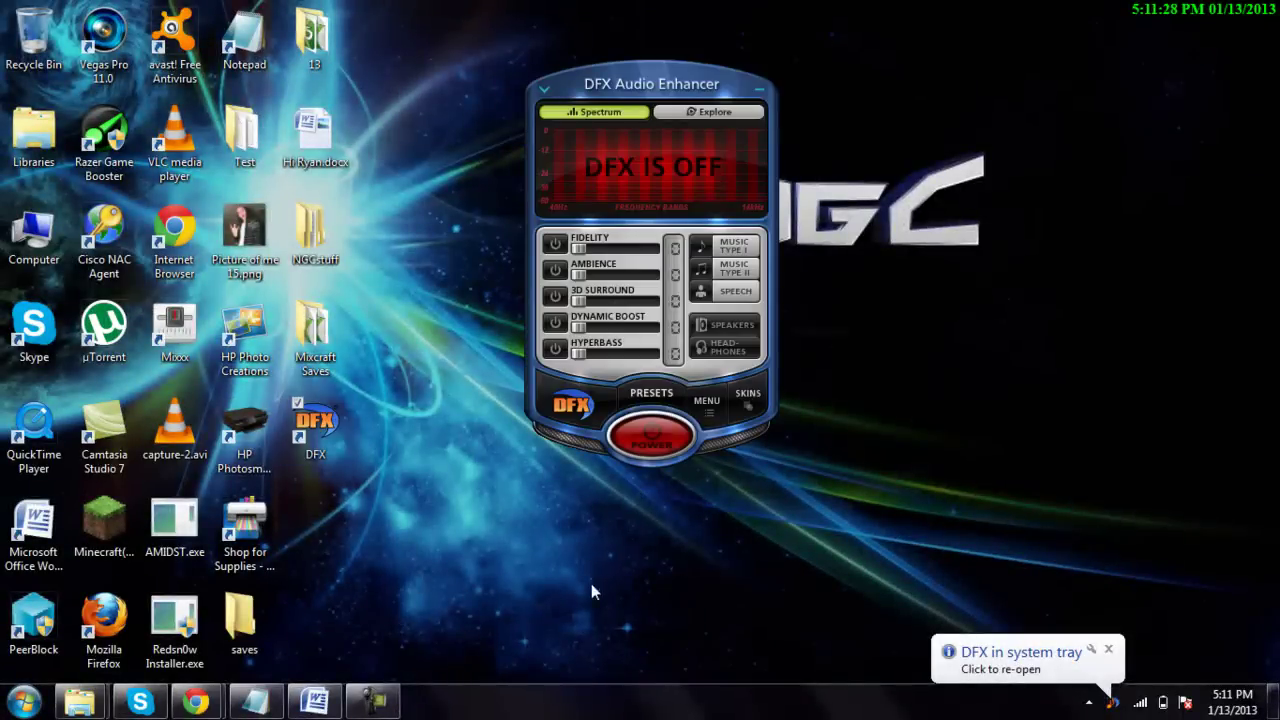
- Power DFX back on, restoring Music Type II with the Speakers environment
click(648, 440)
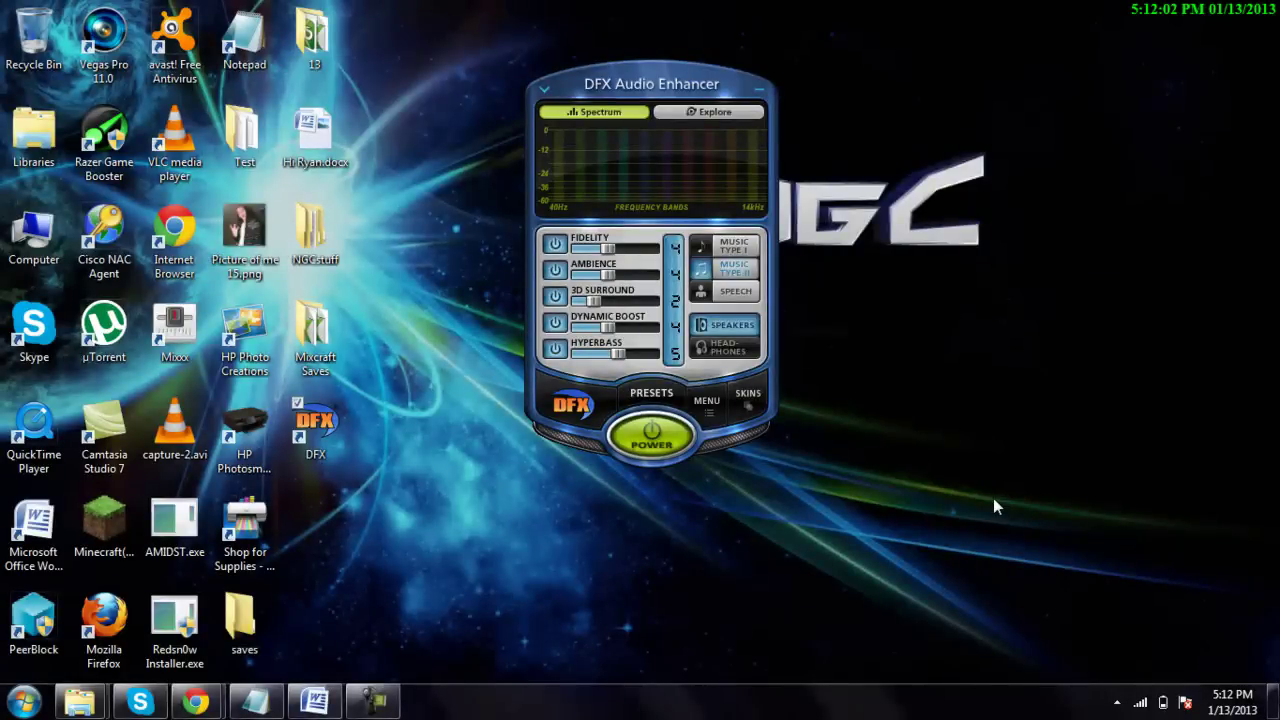
- Try the factory_Charcoal skin, then the red default_Universal skin
click(757, 406)
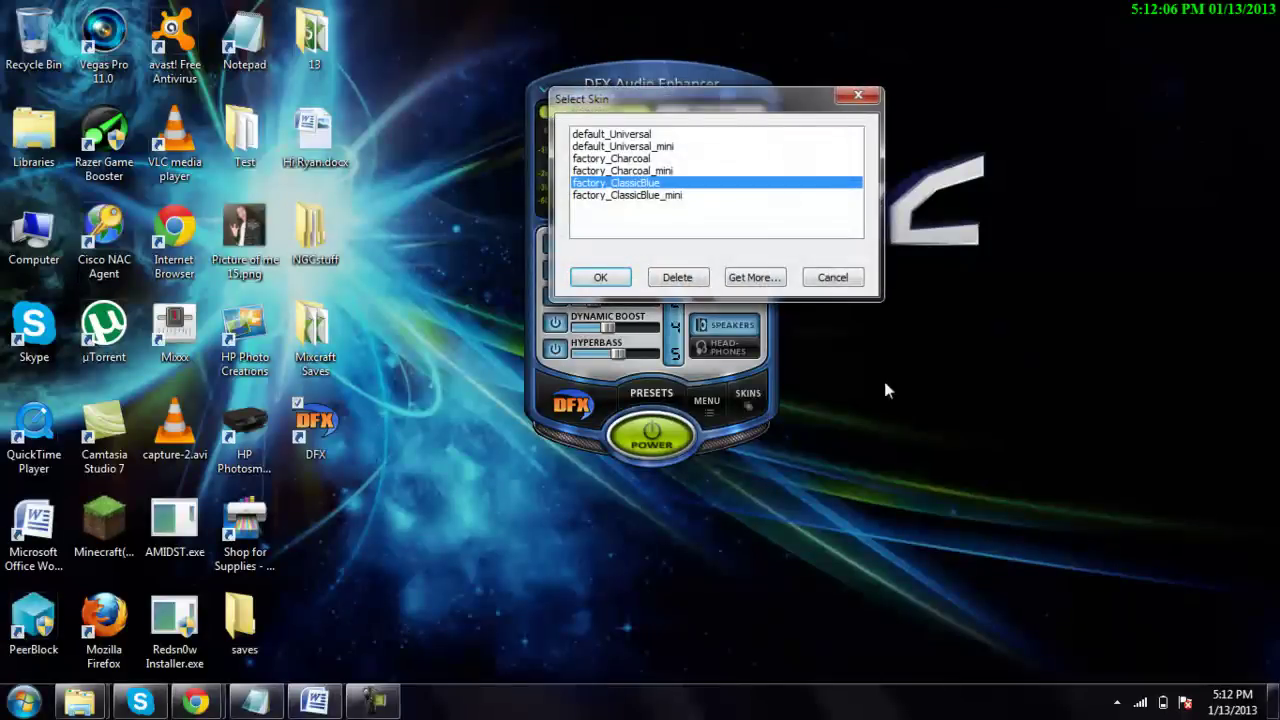
click(615, 158)
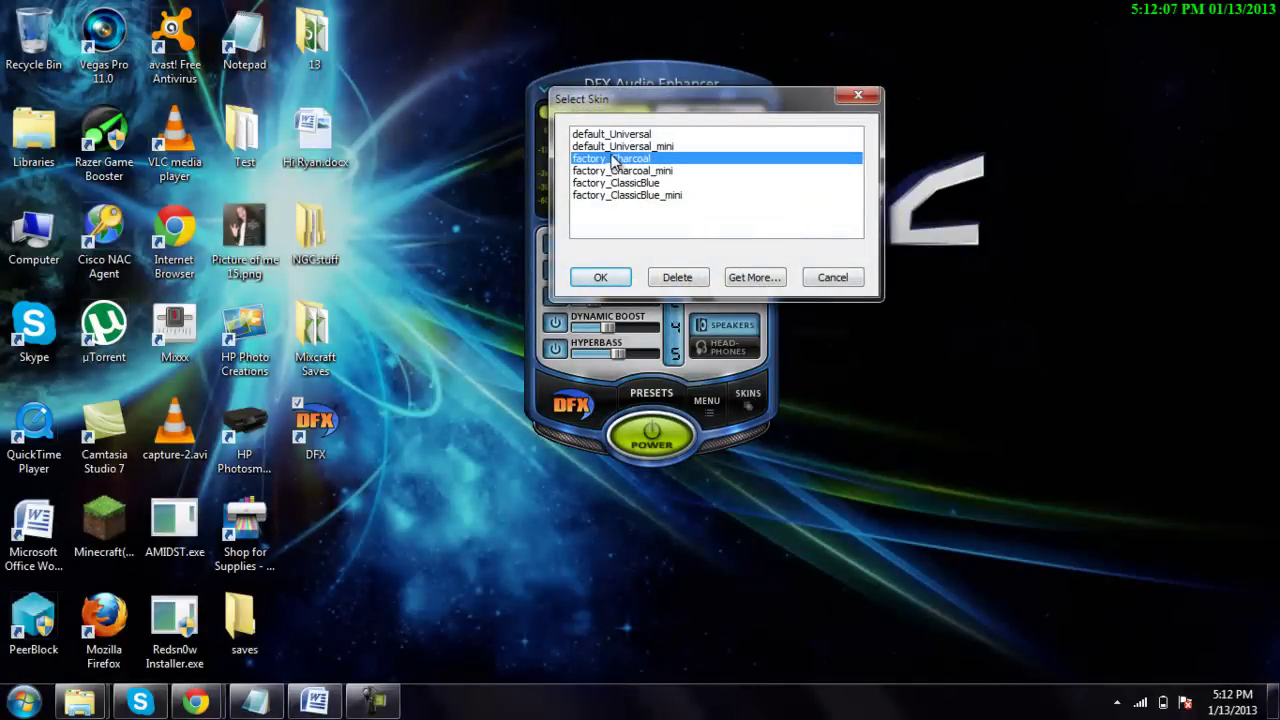
click(600, 277)
click(760, 400)
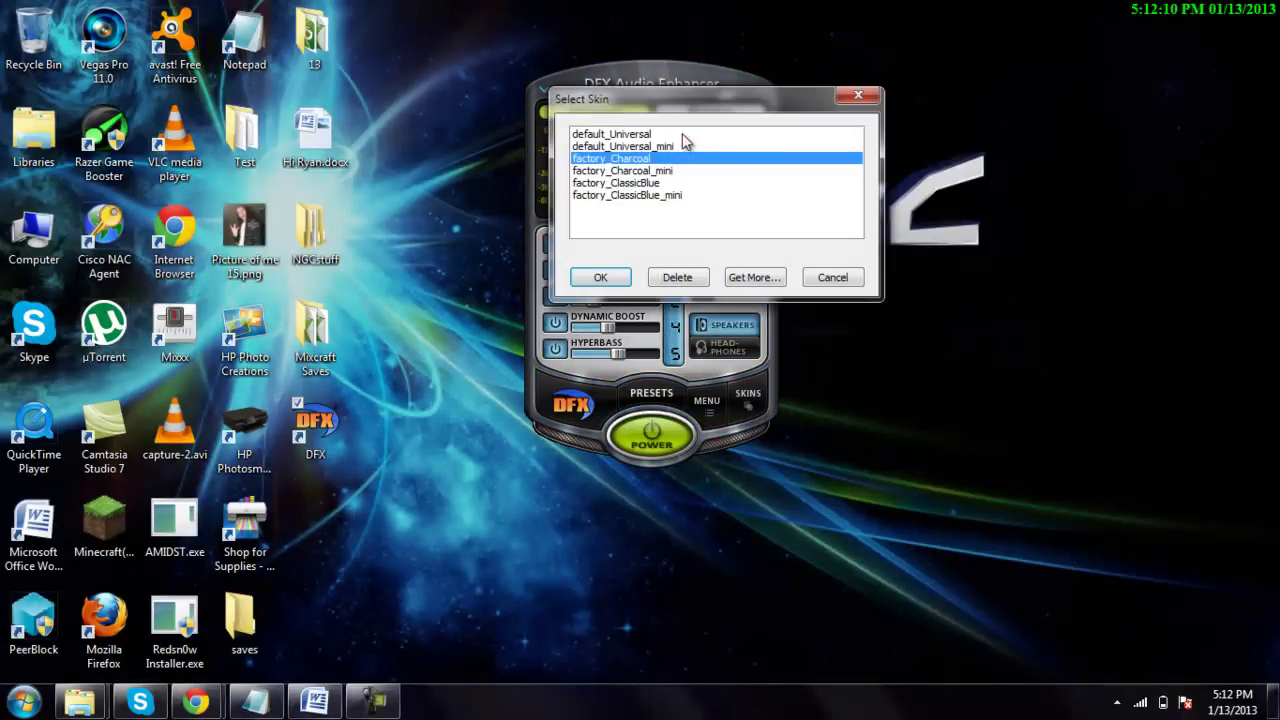
click(682, 134)
click(598, 279)
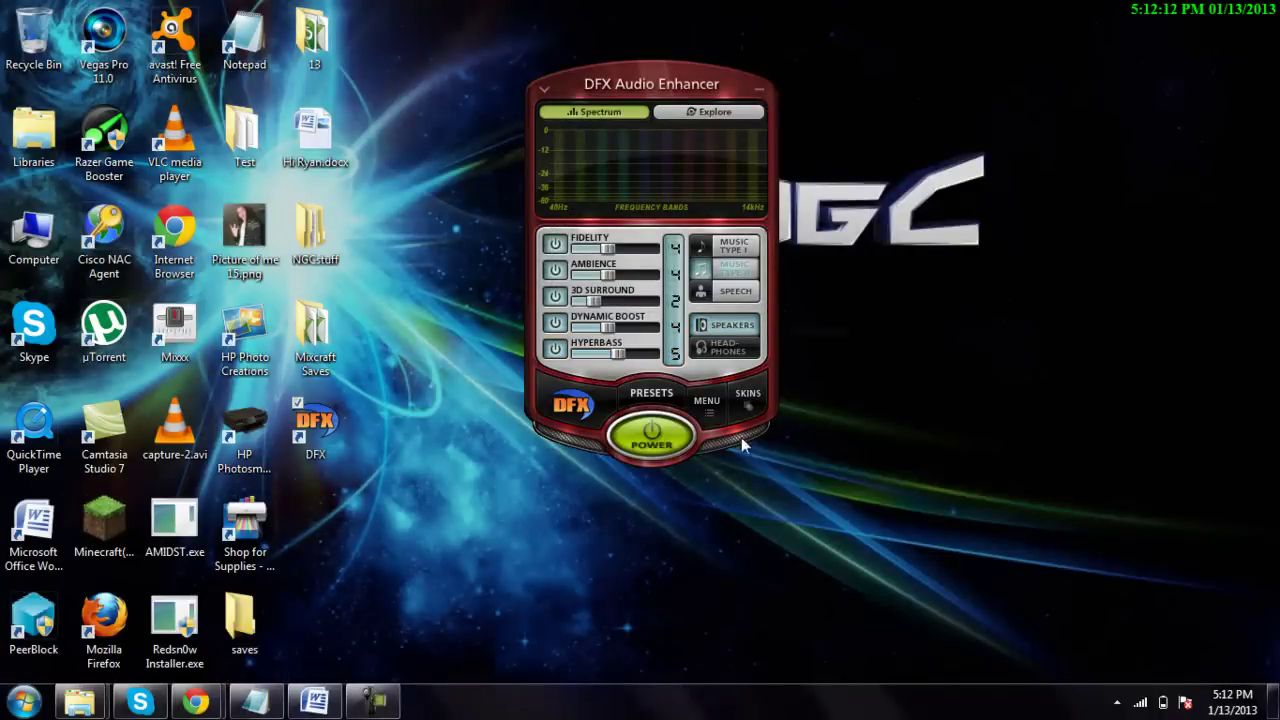
- Apply the blue factory_ClassicBlue skin
click(748, 398)
click(612, 184)
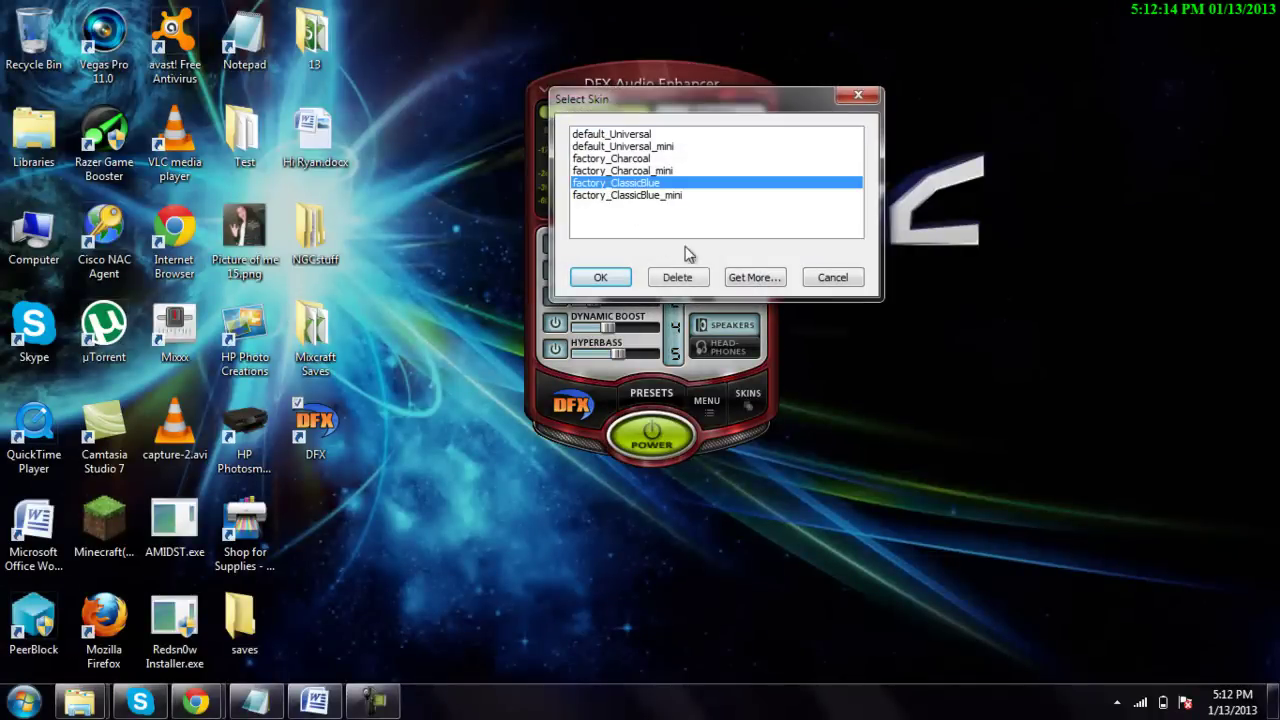
click(603, 278)
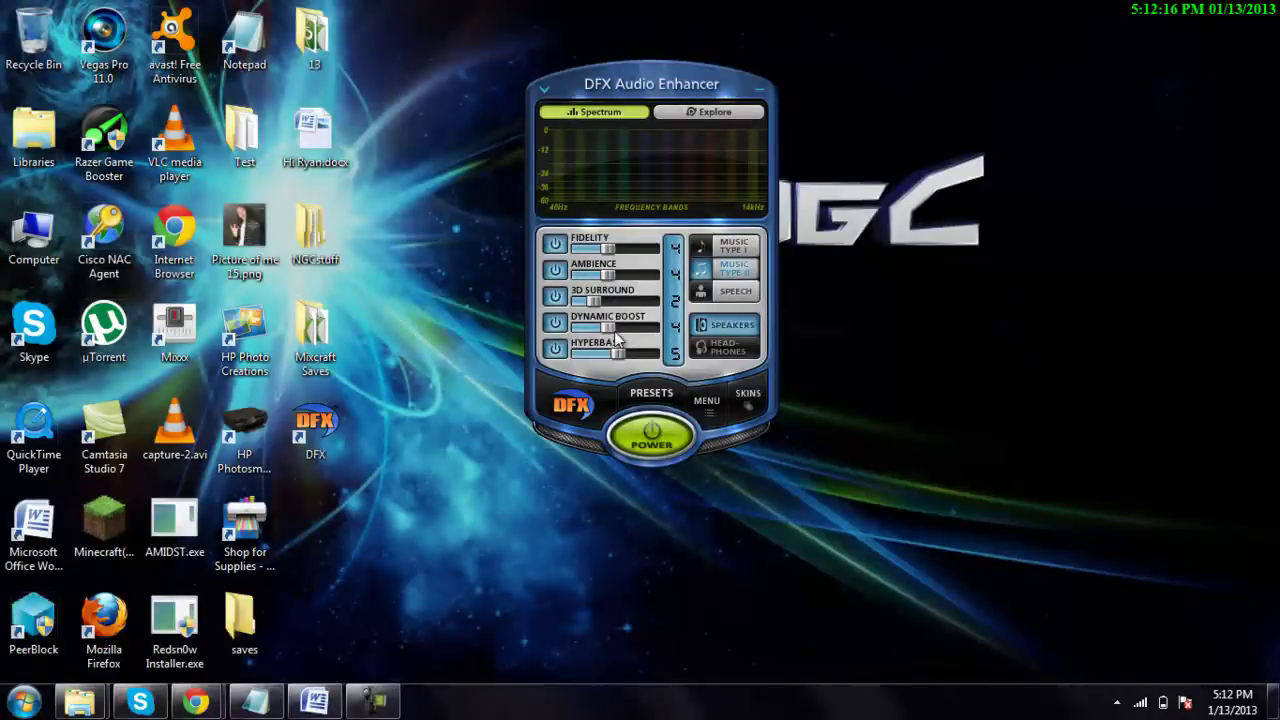
- Select and confirm the (12) Mega Bass preset from the preset list
click(650, 392)
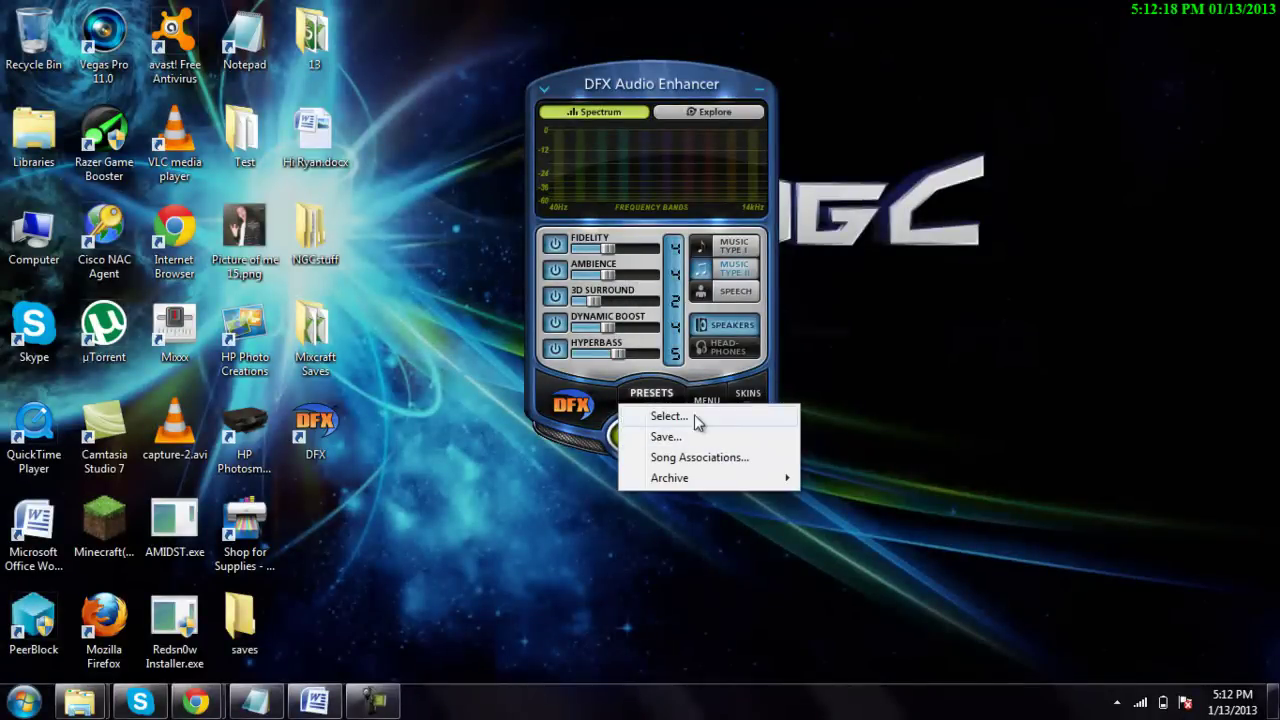
click(675, 415)
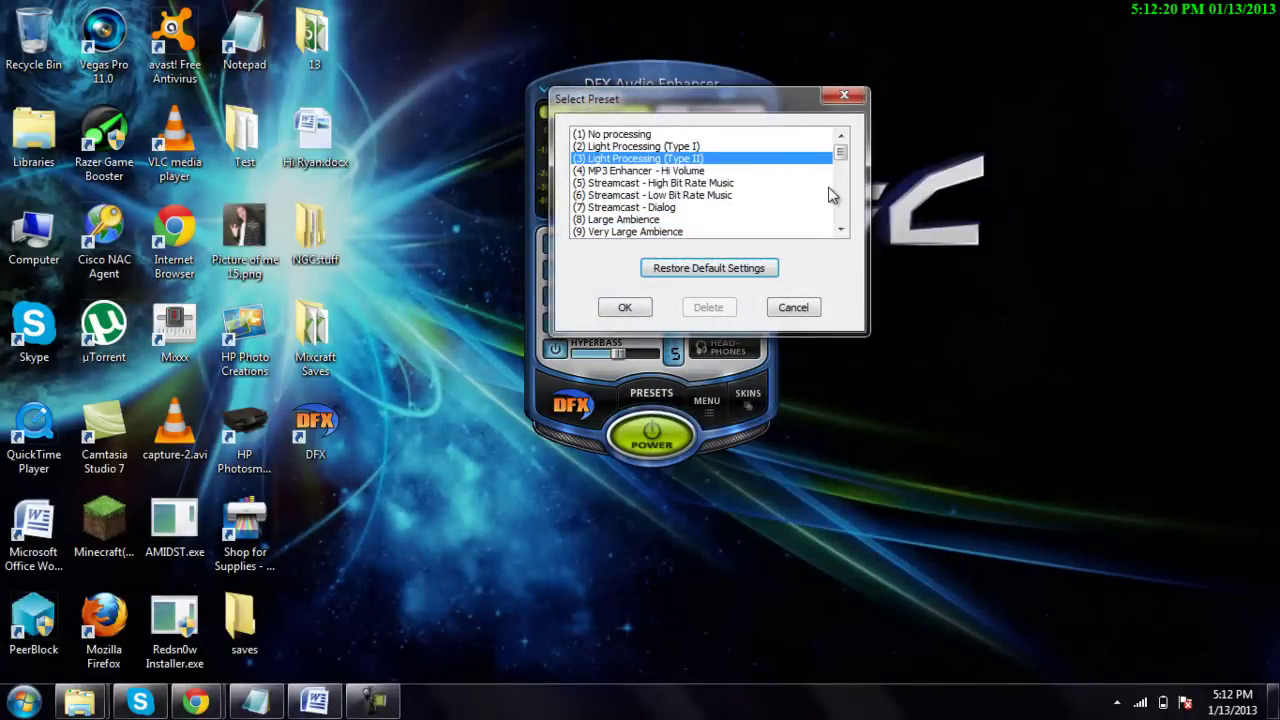
mouse_move(840, 152)
mouse_down()
mouse_move(847, 222)
mouse_move(848, 152)
mouse_move(848, 165)
mouse_up()
click(590, 220)
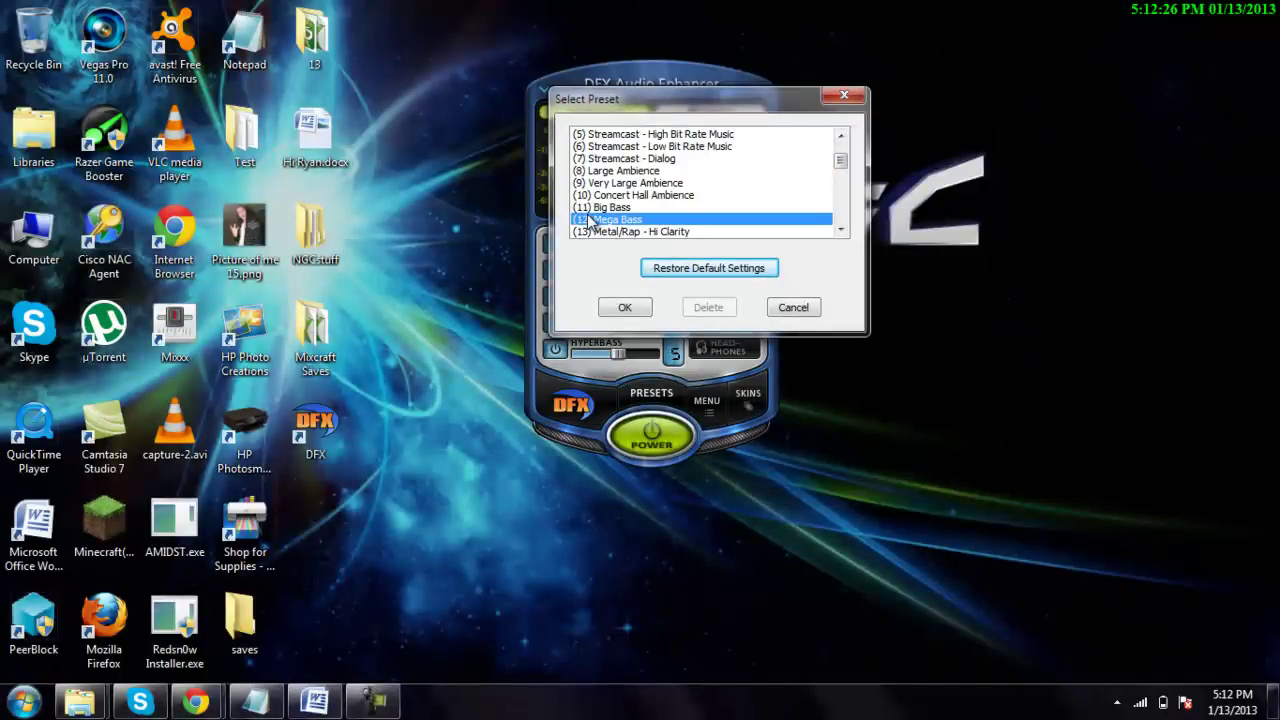
click(627, 310)
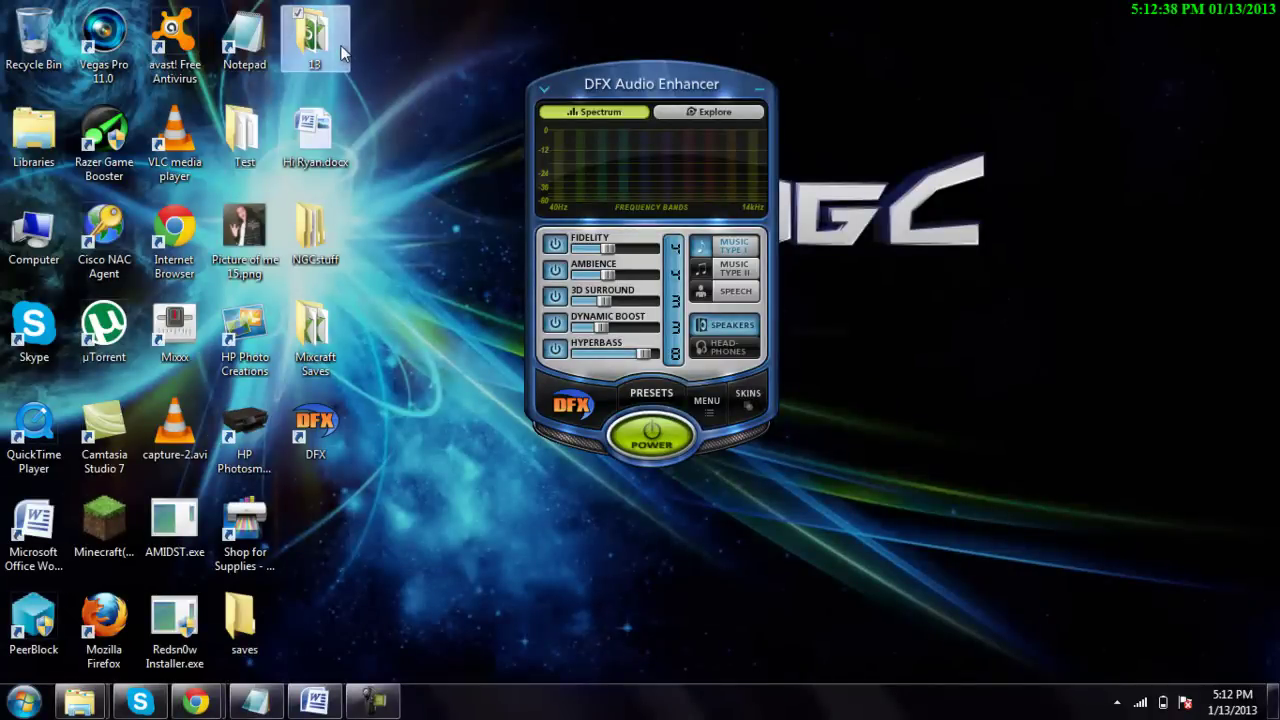
- Play huging.mp3 from the 13 > MD Music folder with the windows minimized
double_click(312, 35)
double_click(297, 160)
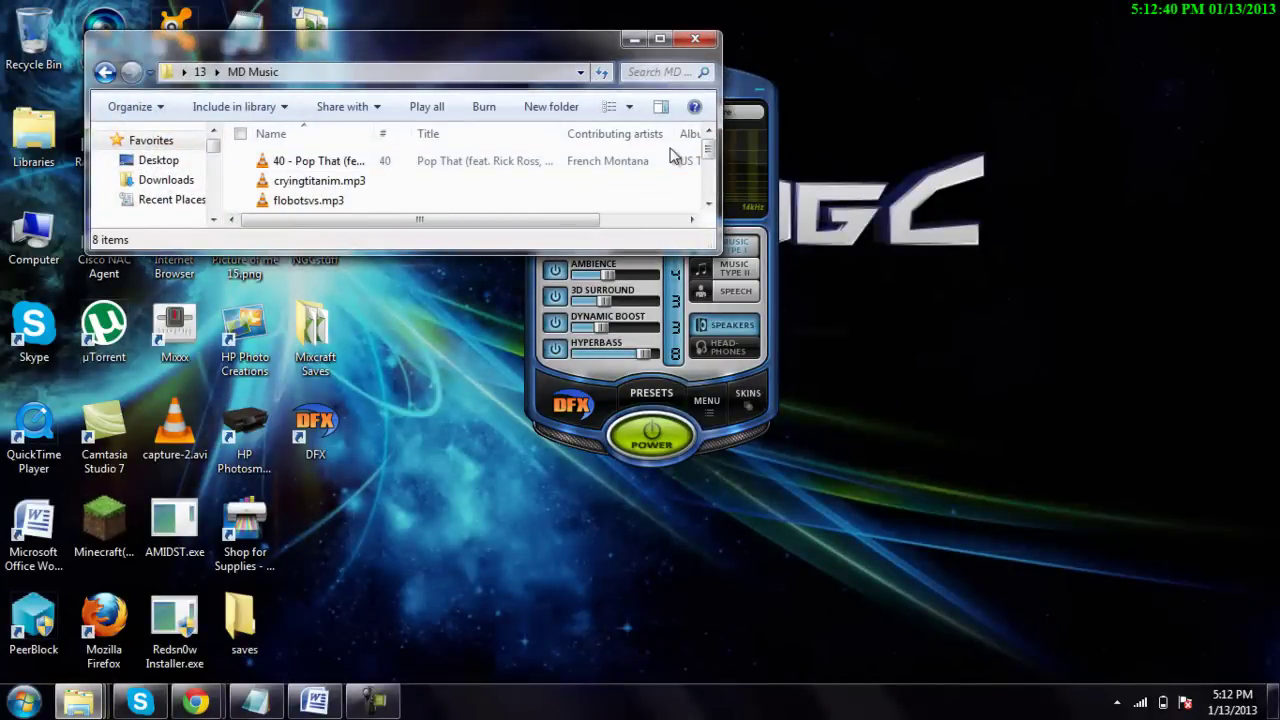
scroll(500, 165, down, 1)
scroll(500, 165, down, 1)
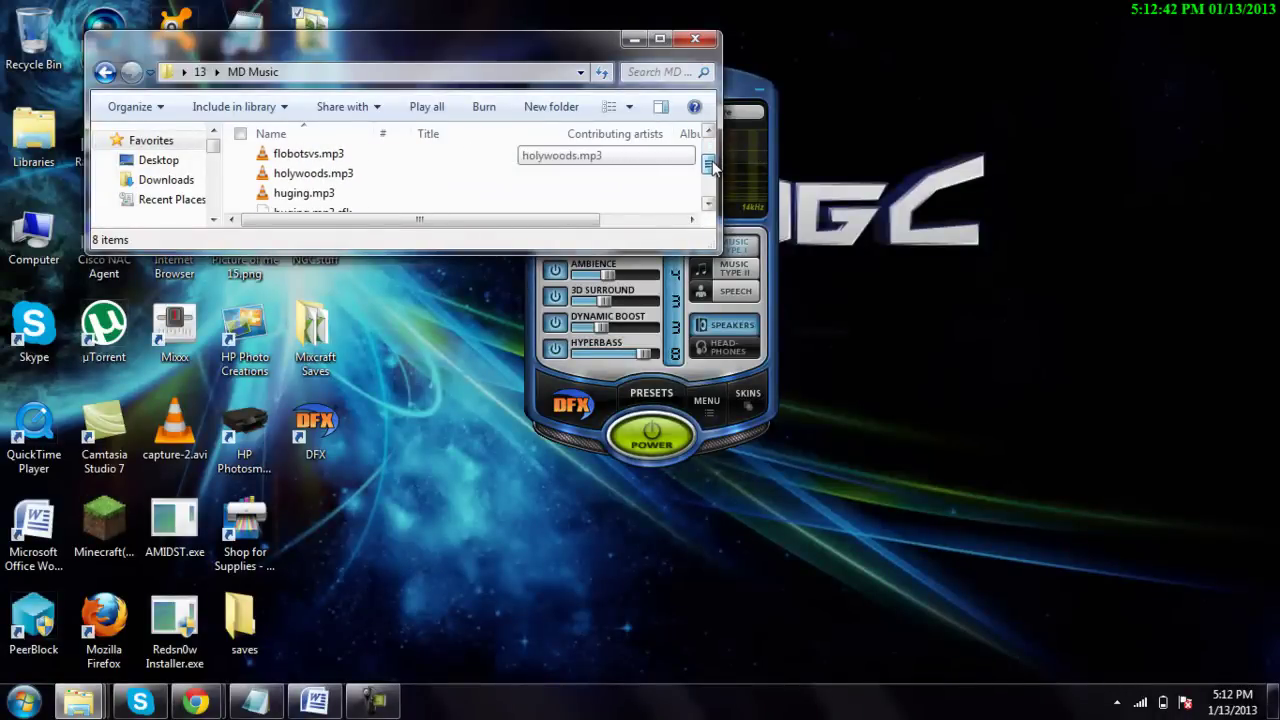
click(299, 196)
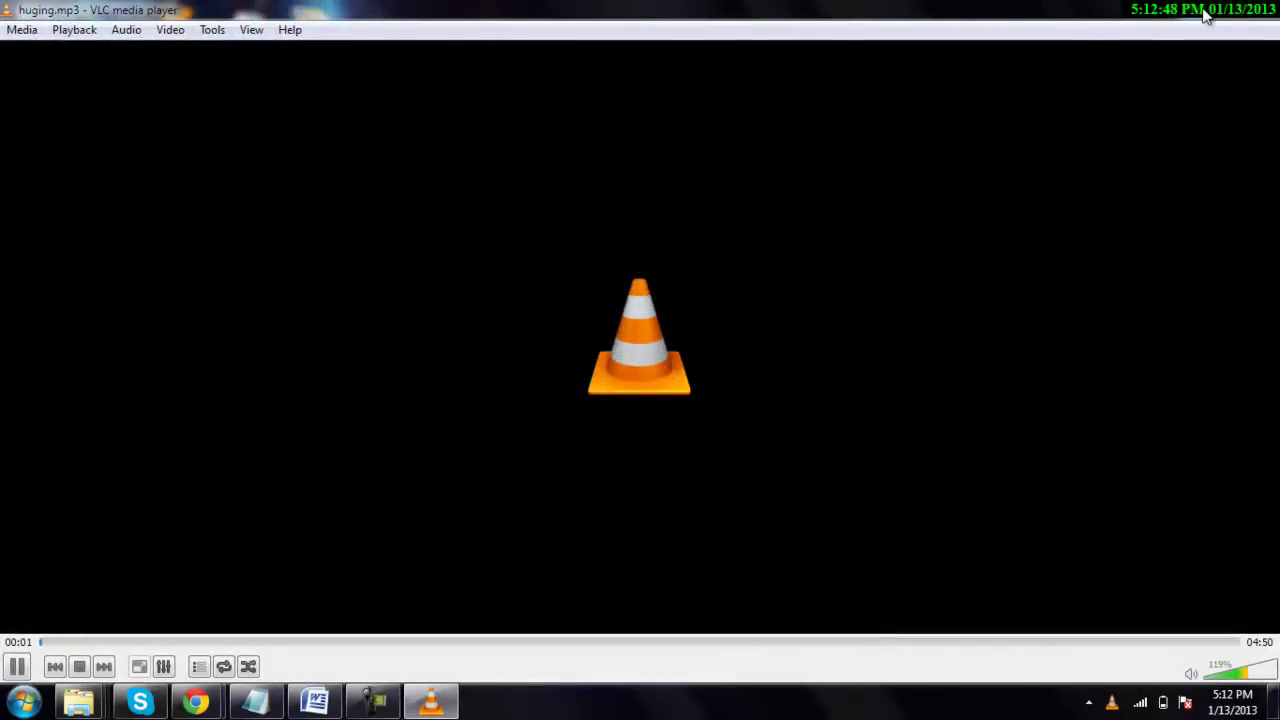
click(1207, 14)
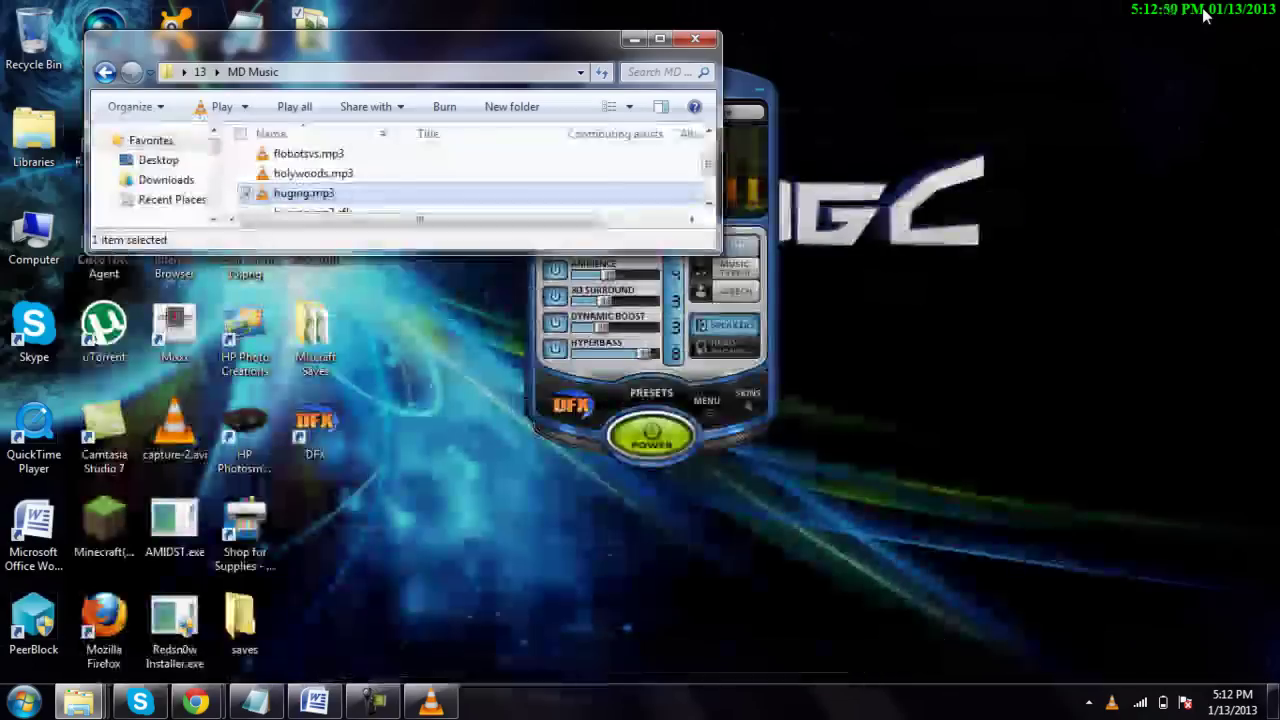
click(628, 48)
- Toggle DFX off and on, then apply the Very Large Ambience preset
click(655, 436)
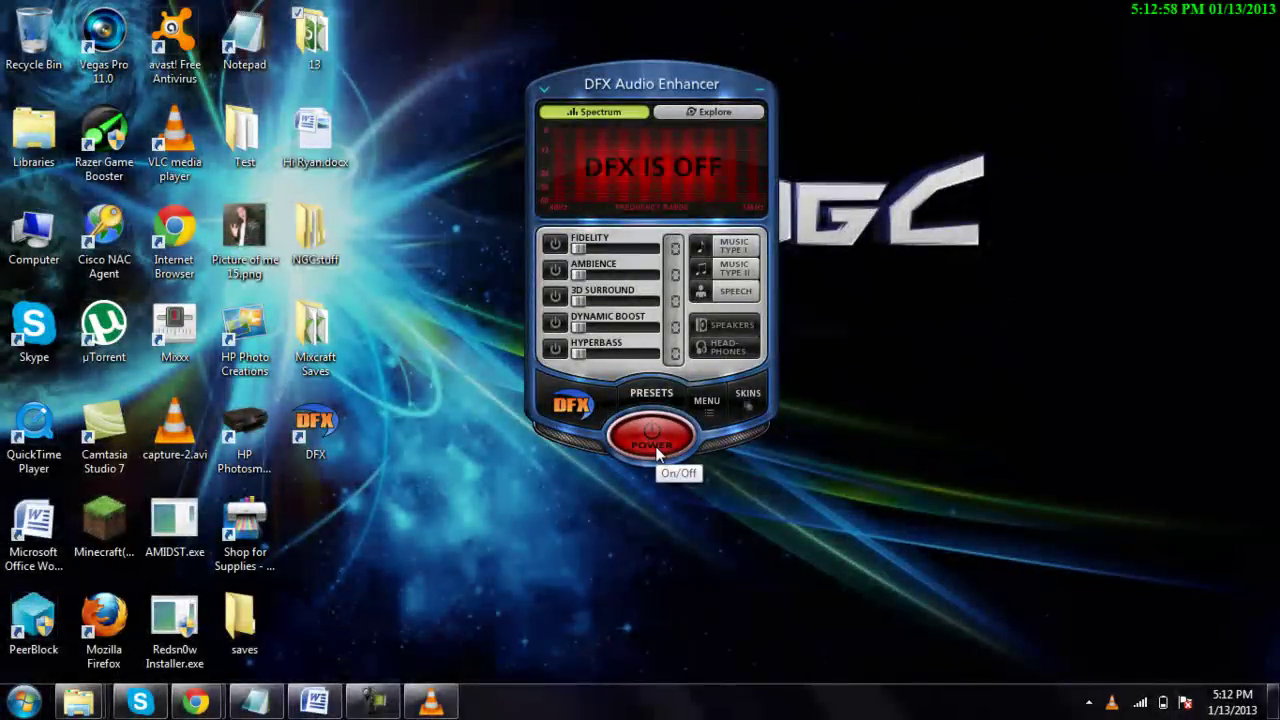
click(656, 451)
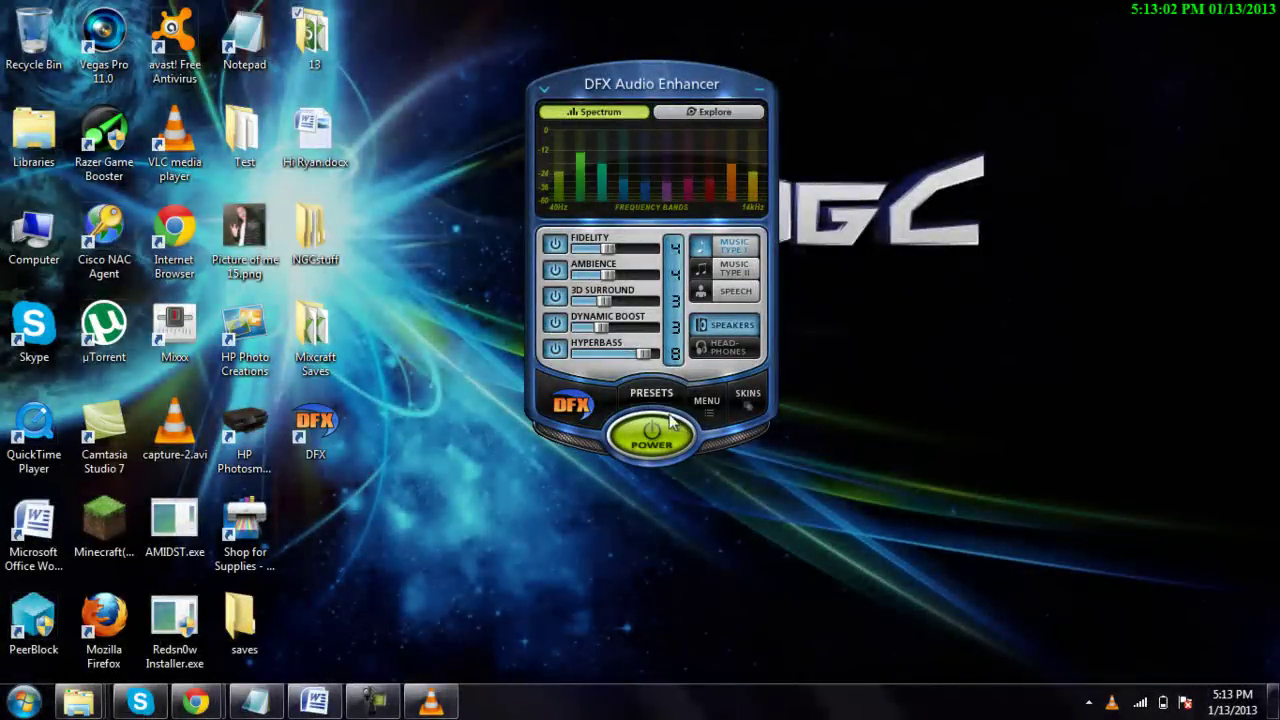
click(651, 393)
click(685, 416)
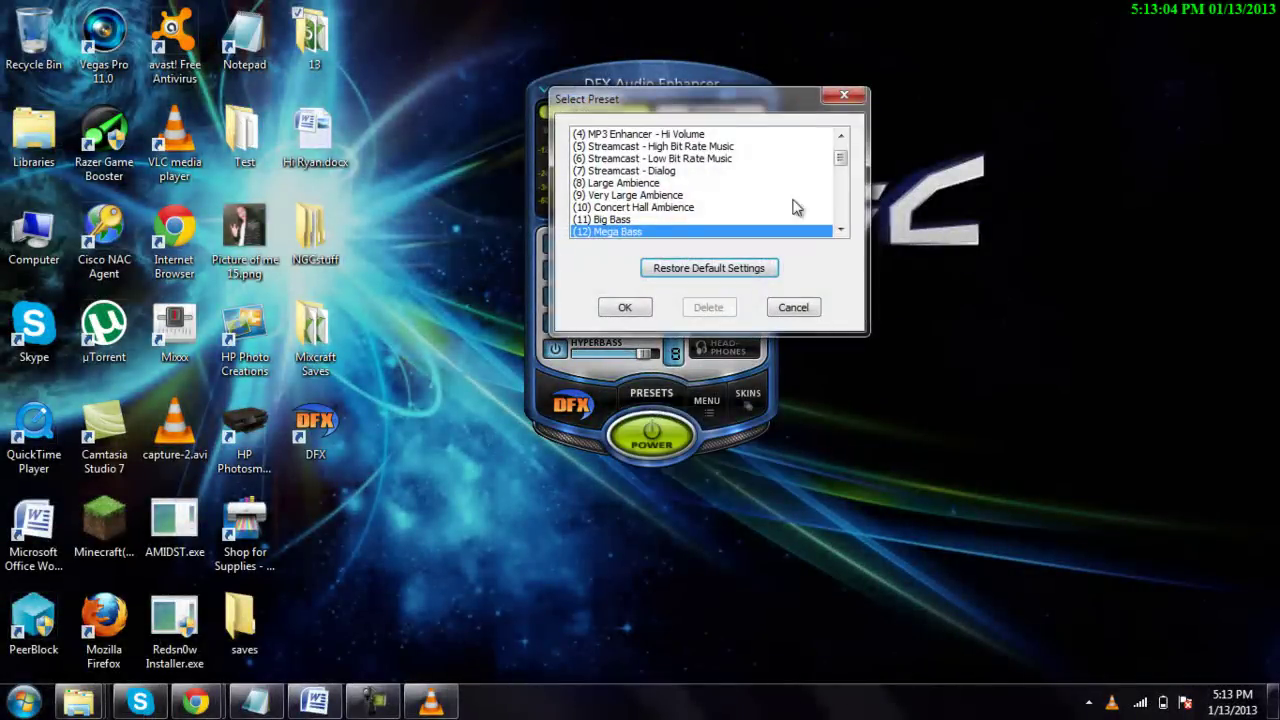
click(672, 197)
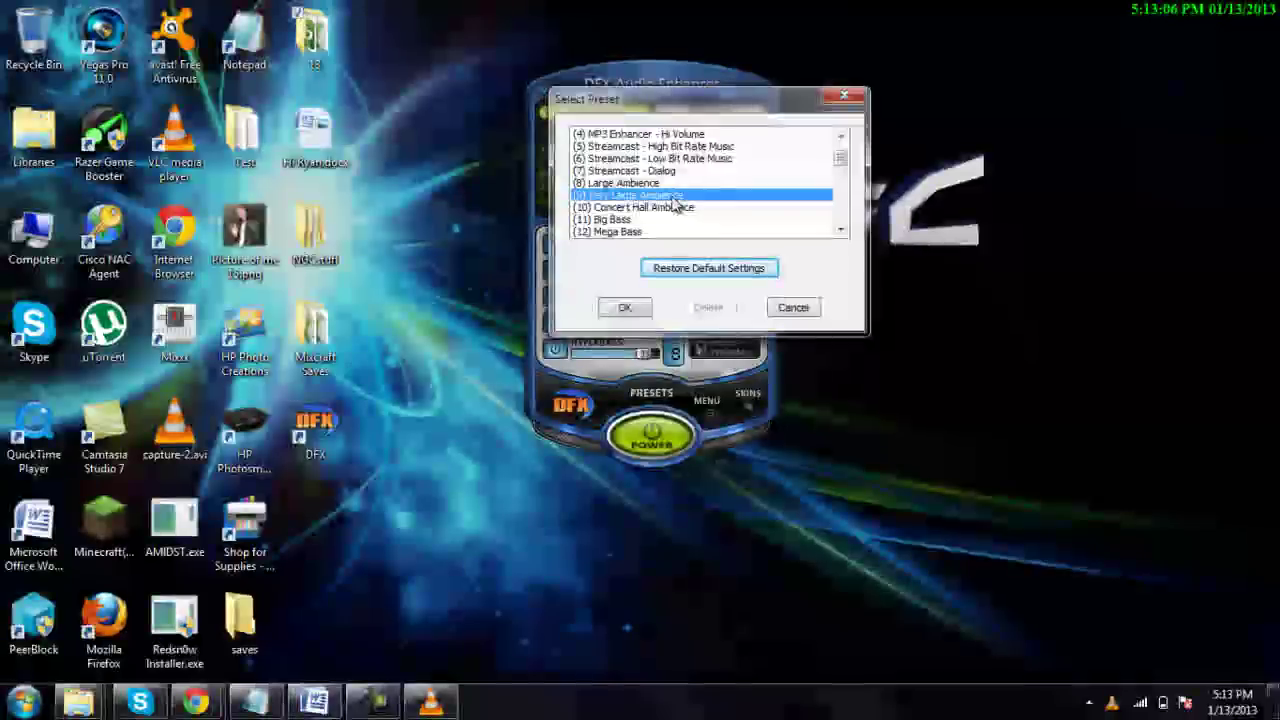
click(624, 307)
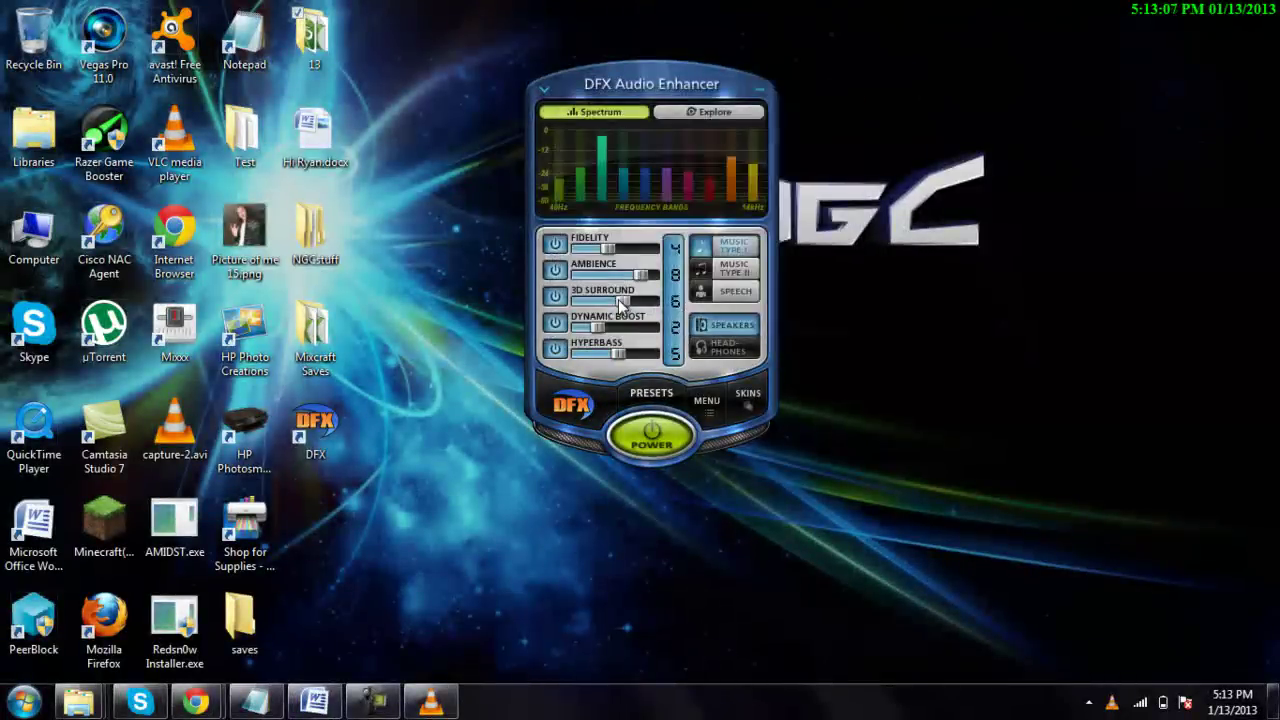
- Compare with DFX off, then apply the Mega Bass preset
click(643, 424)
click(651, 393)
click(612, 440)
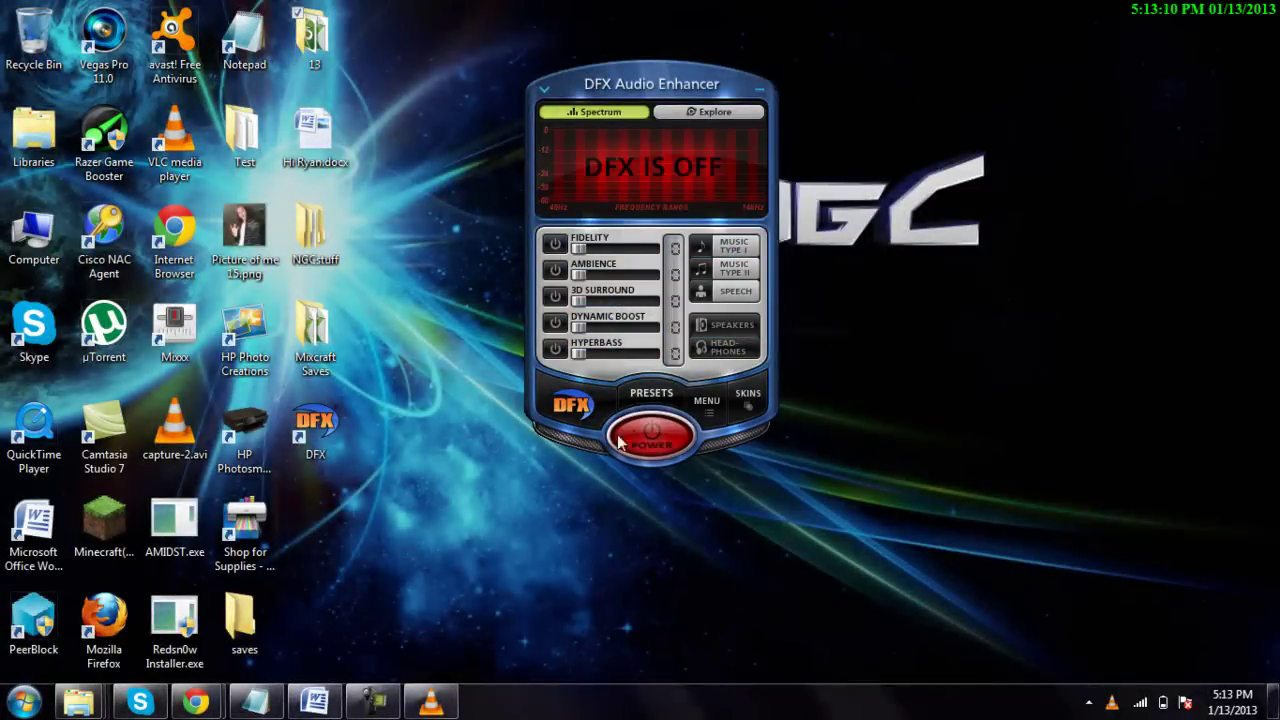
click(651, 393)
click(761, 421)
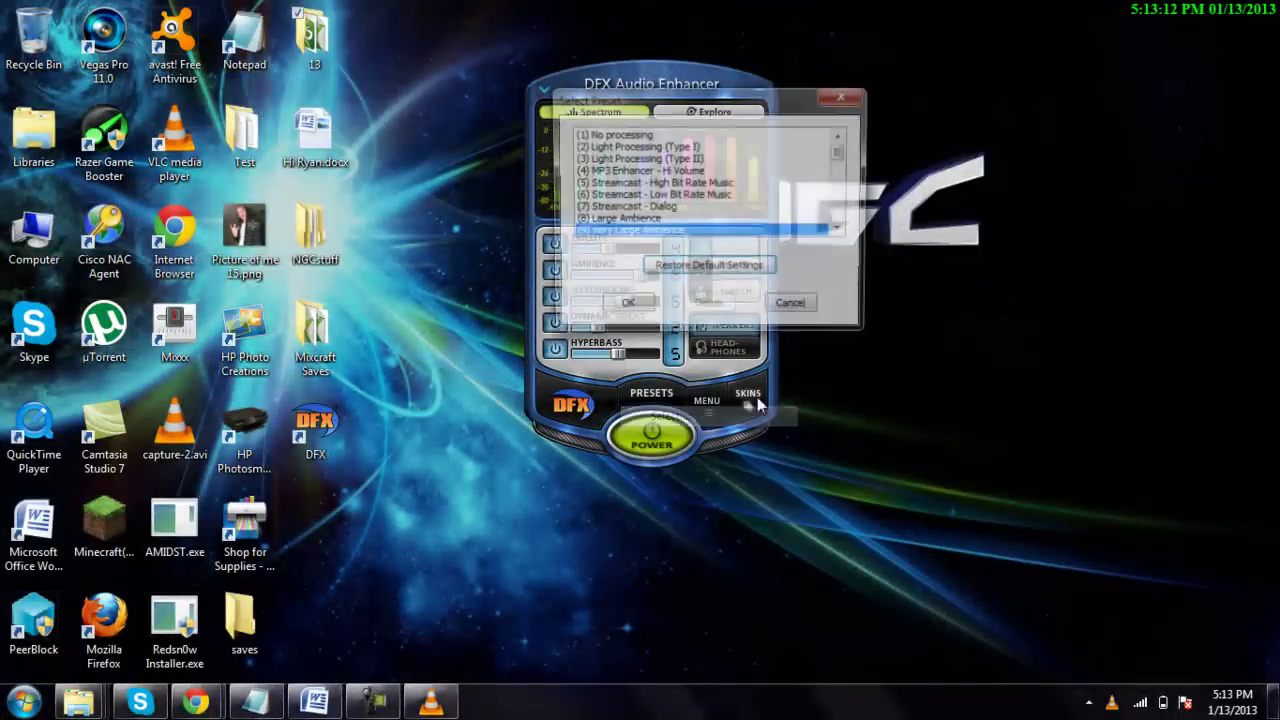
drag(840, 145, 840, 175)
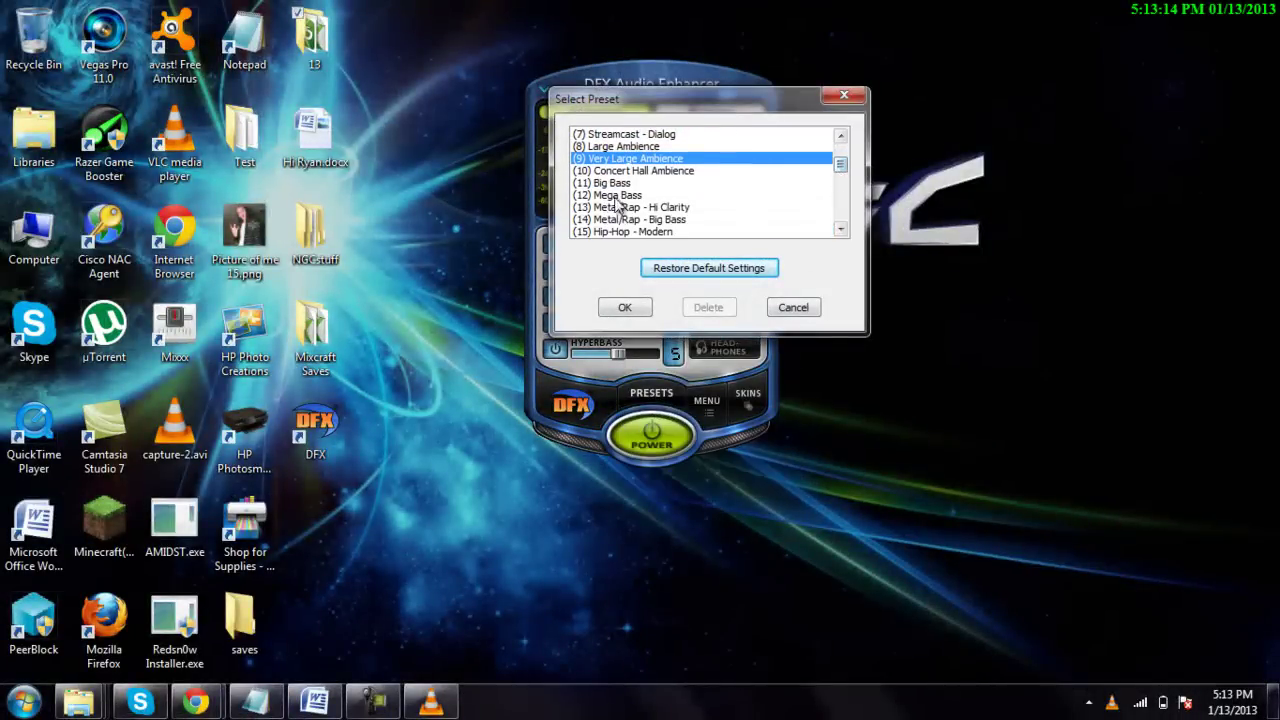
click(615, 195)
click(617, 308)
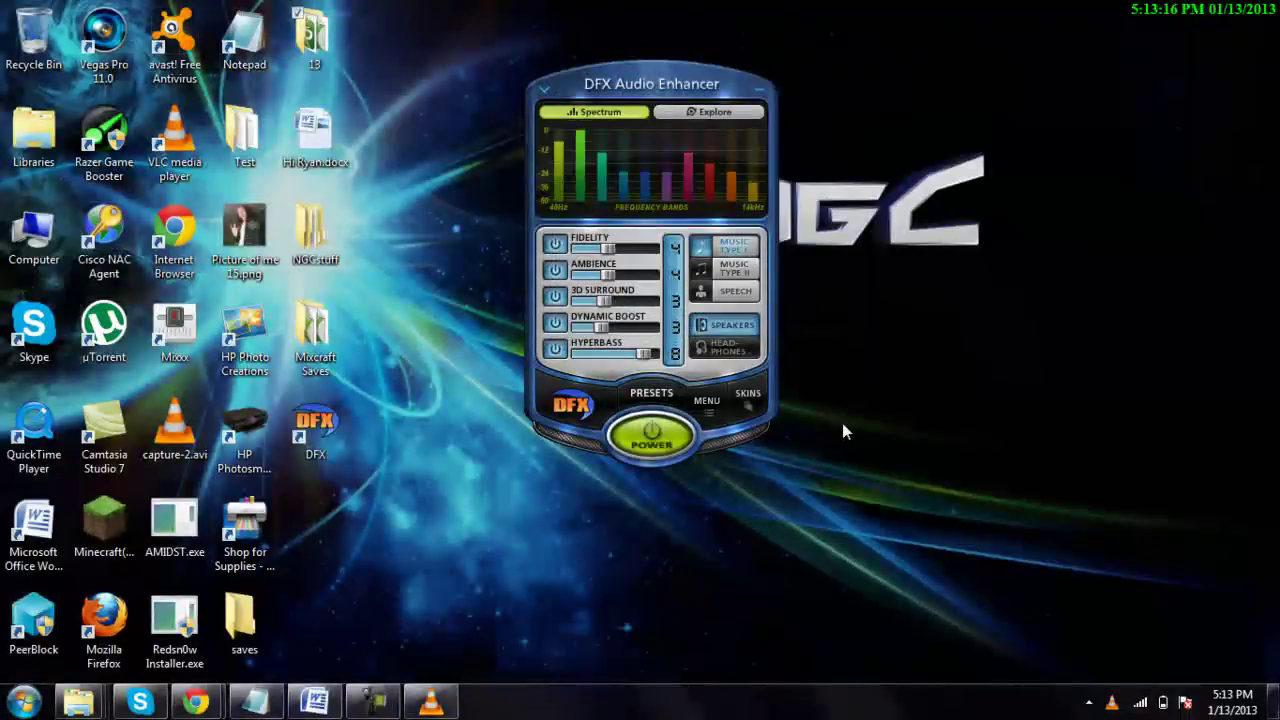
- Apply the Hard Rock preset
click(651, 393)
click(705, 418)
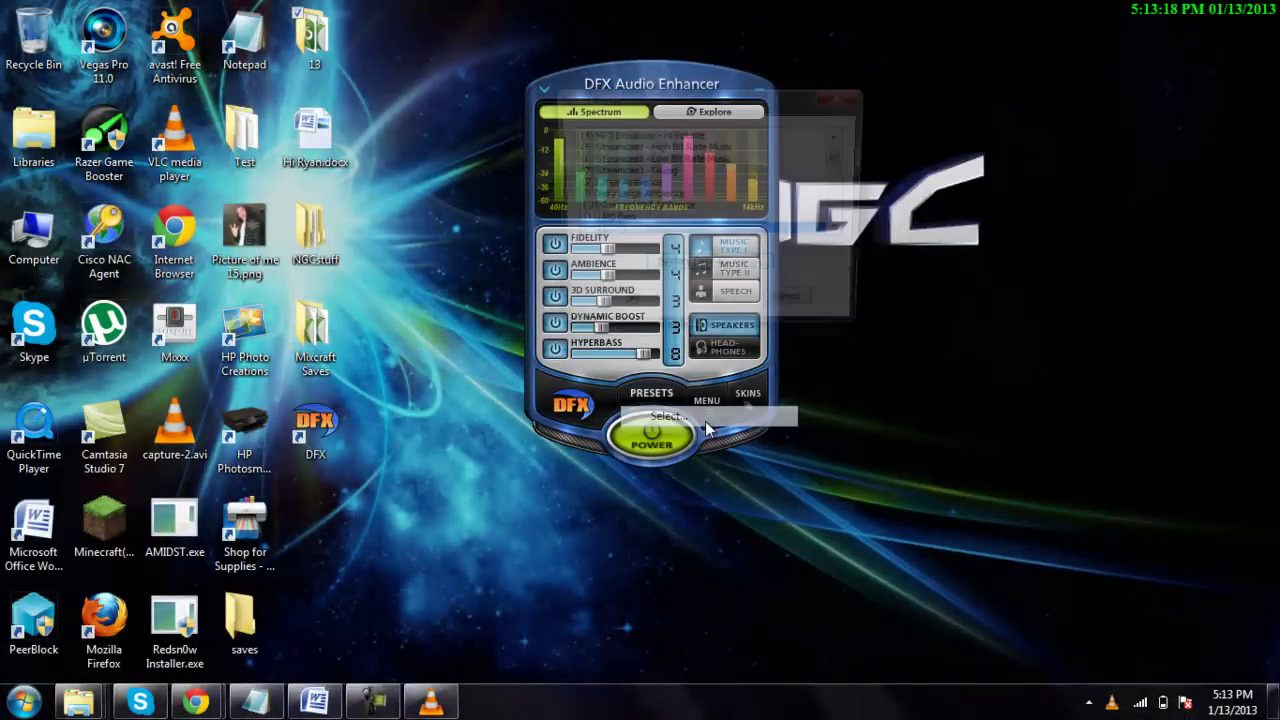
click(842, 179)
drag(842, 179, 842, 193)
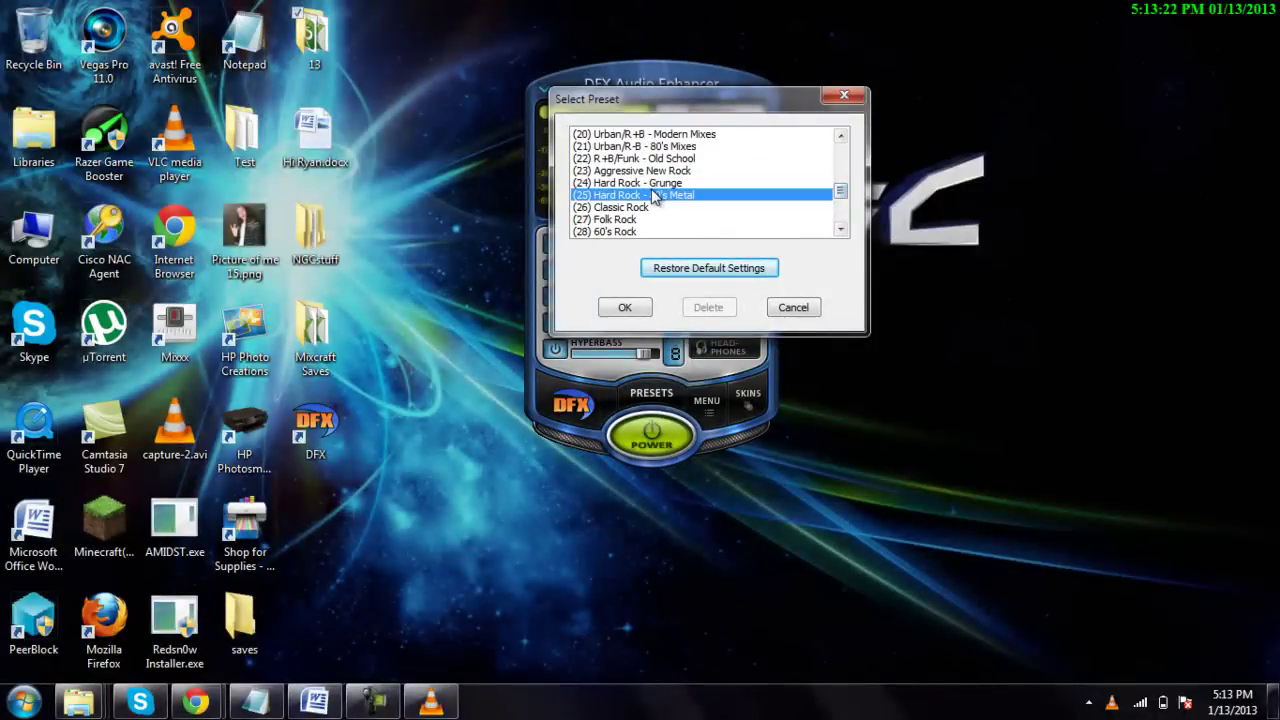
click(624, 309)
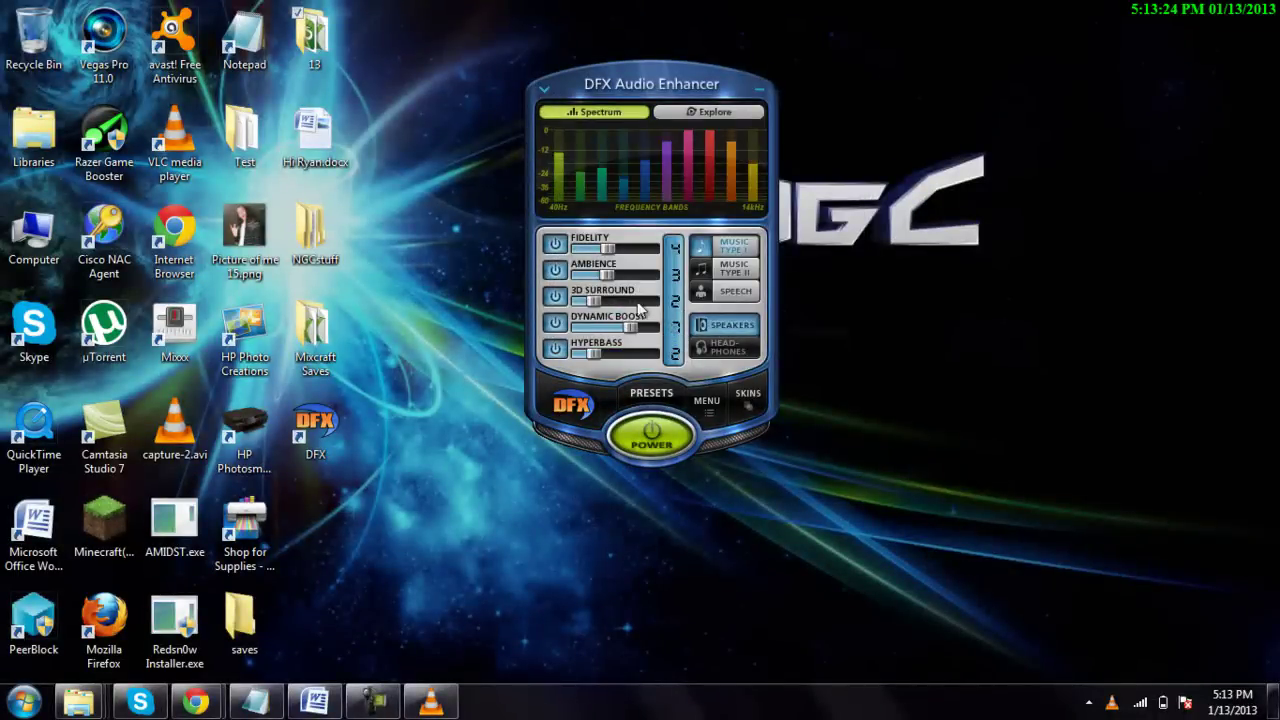
- Switch to Music Type II processing and turn DFX off
click(724, 272)
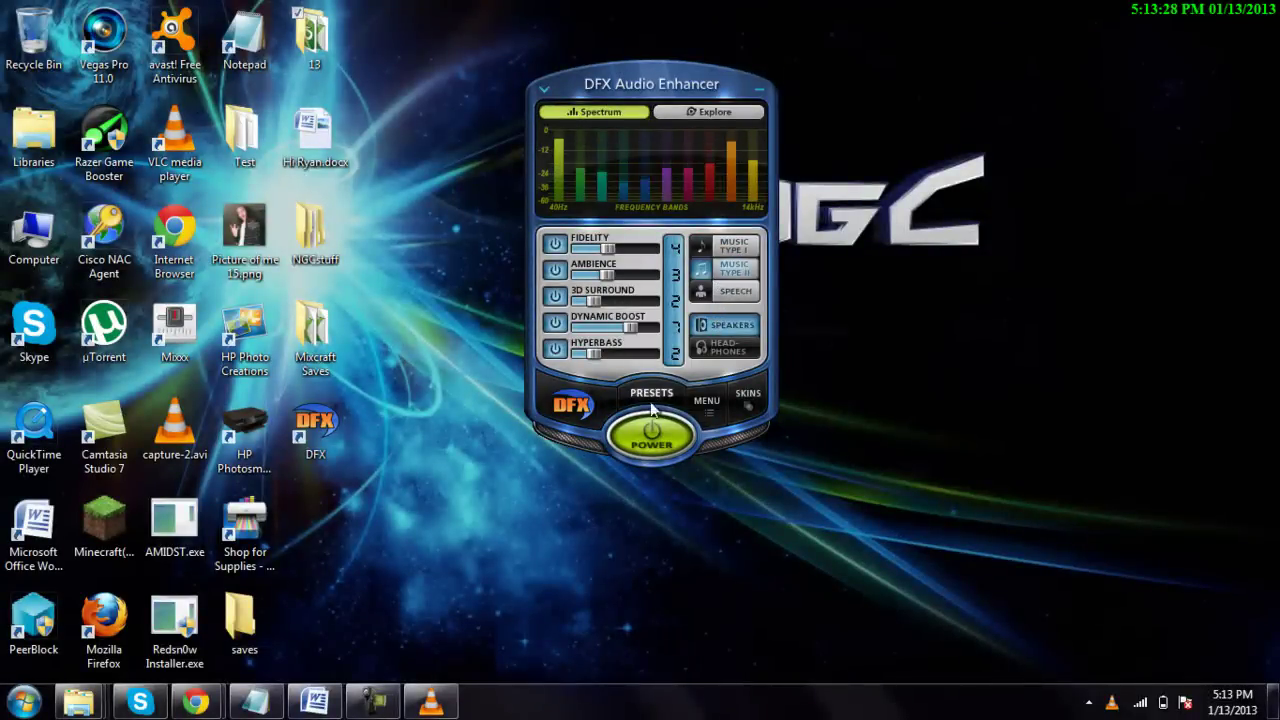
click(651, 437)
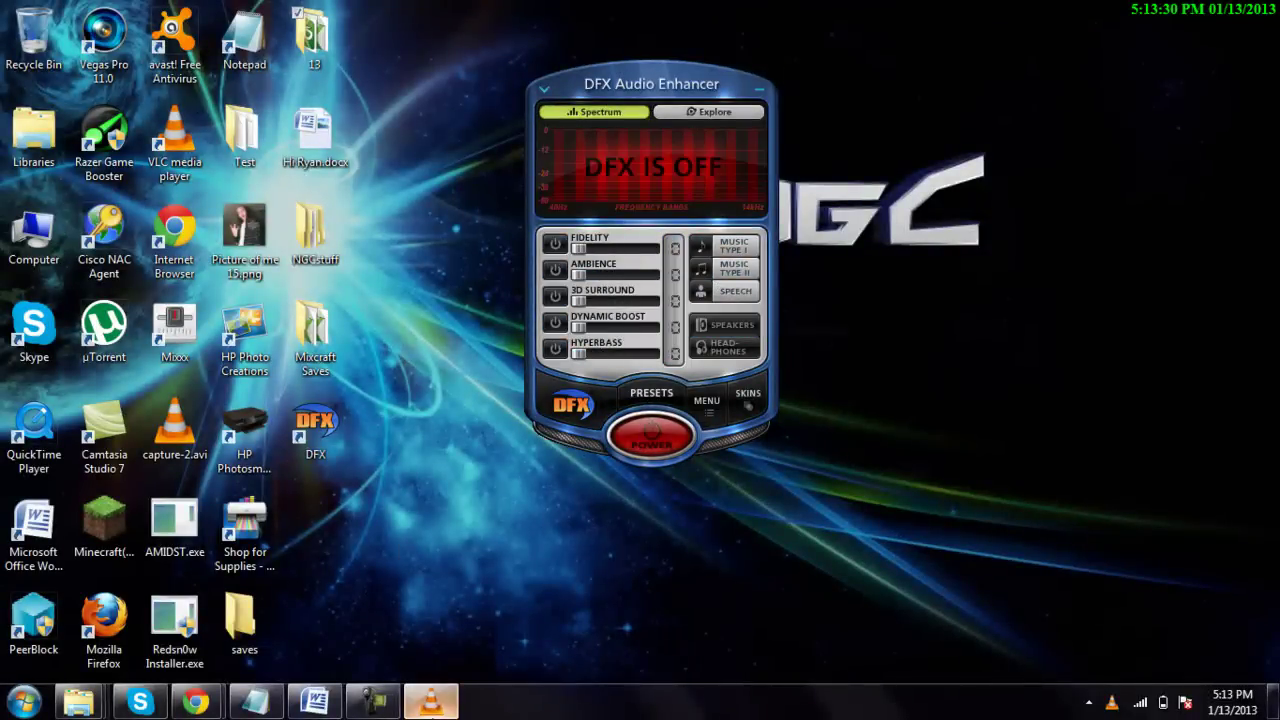
click(430, 702)
- Pause huging.mp3, minimize VLC, and open fxsound.com from the DFX logo
click(16, 666)
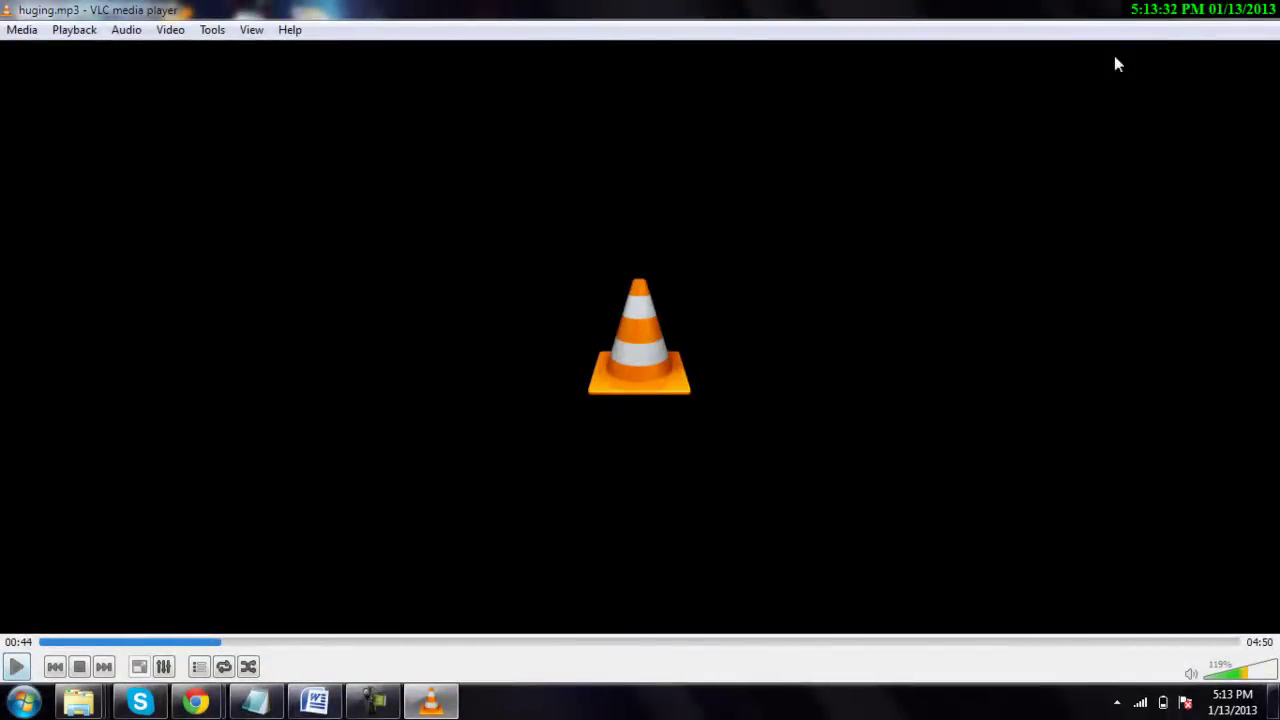
click(1188, 9)
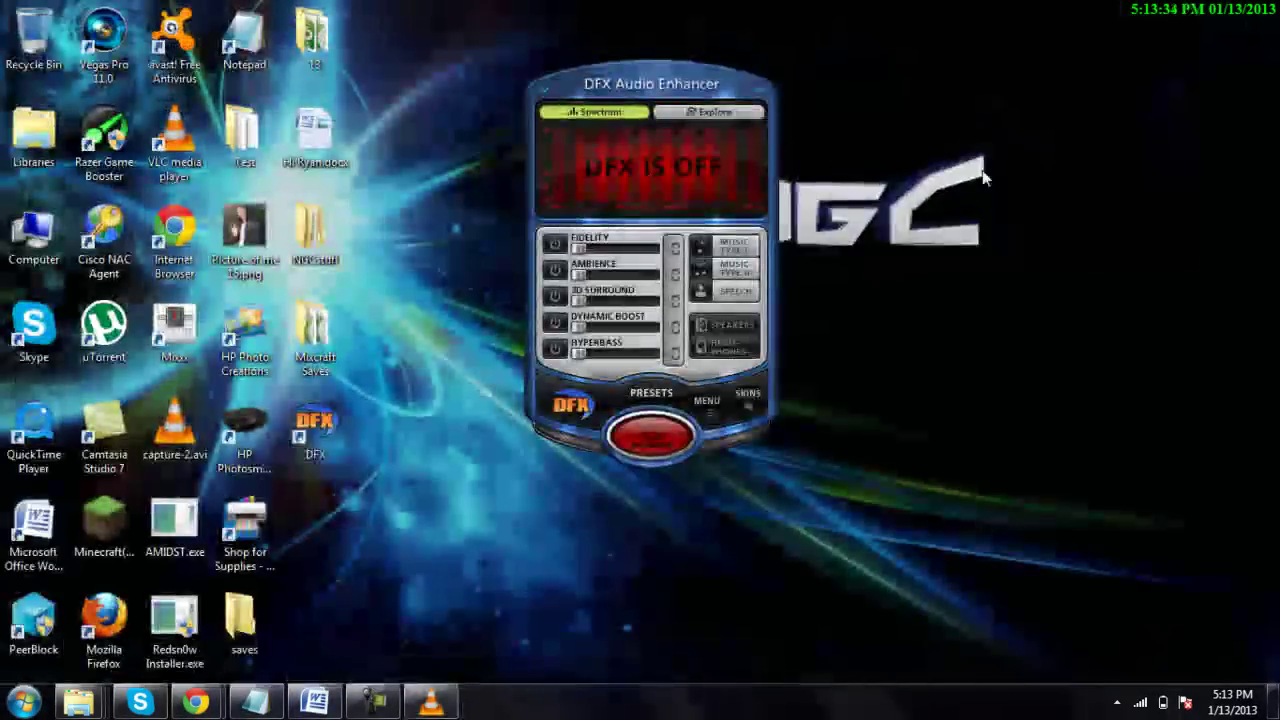
click(563, 403)
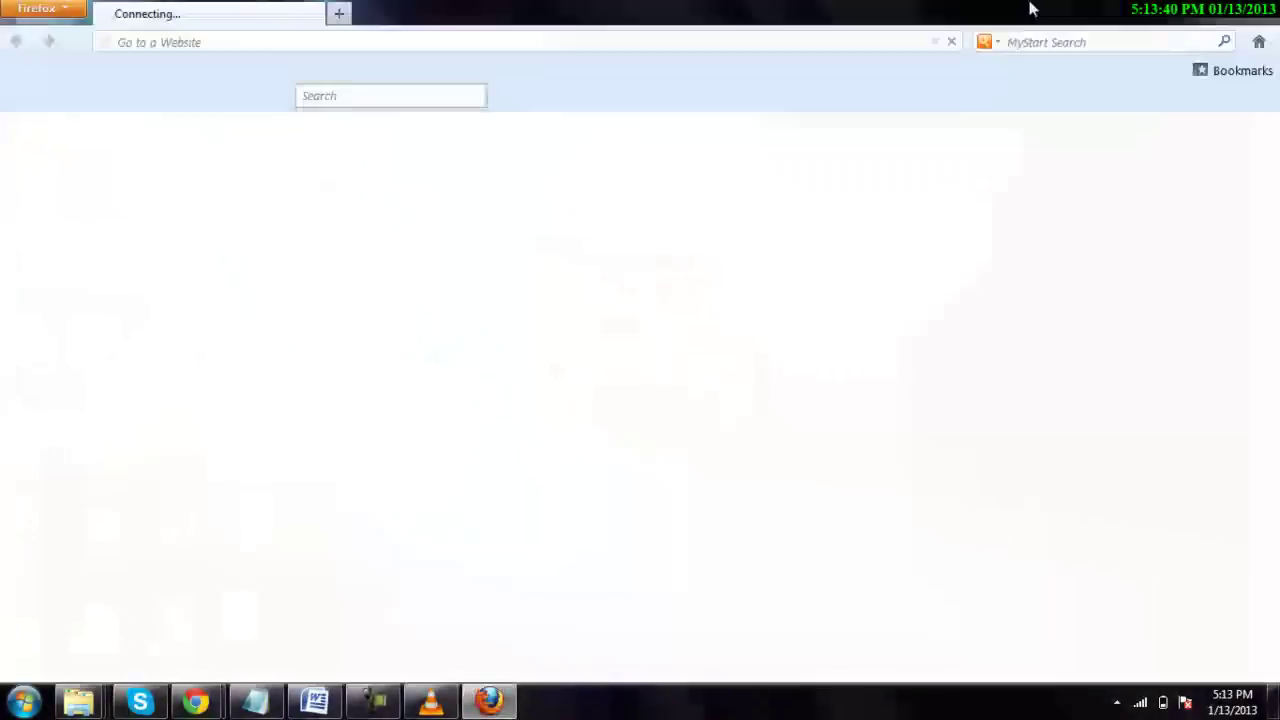